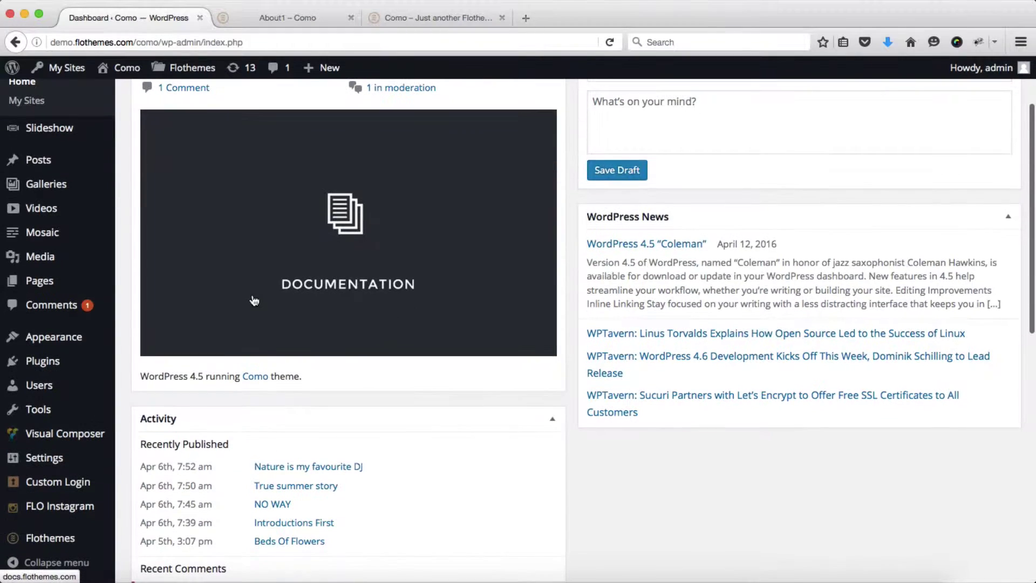
Open the Flothemes theme options and compare the light and dark style kits on the two Como demo sites.
left_click(47, 539)
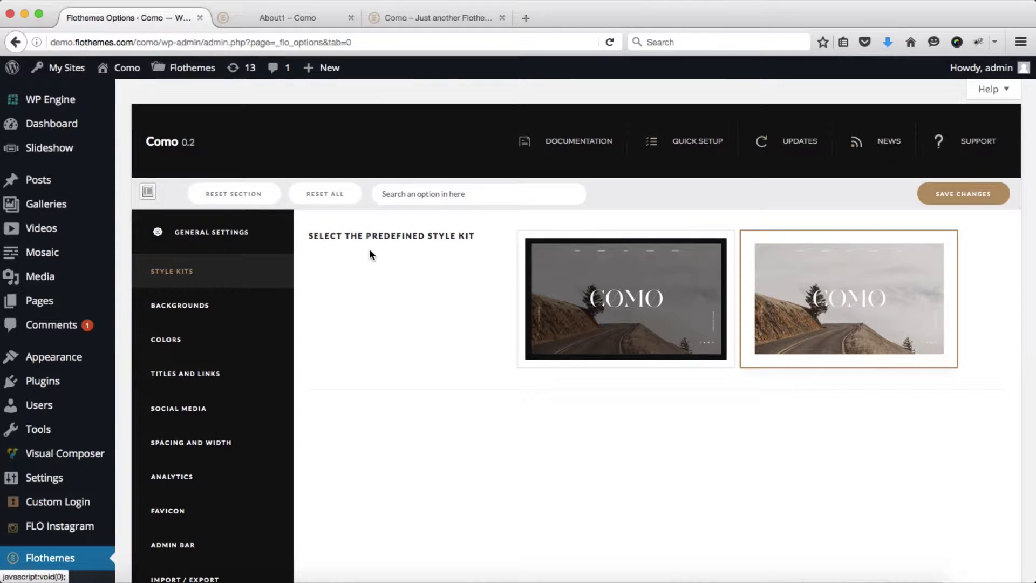
scroll(370, 254, "down", 2)
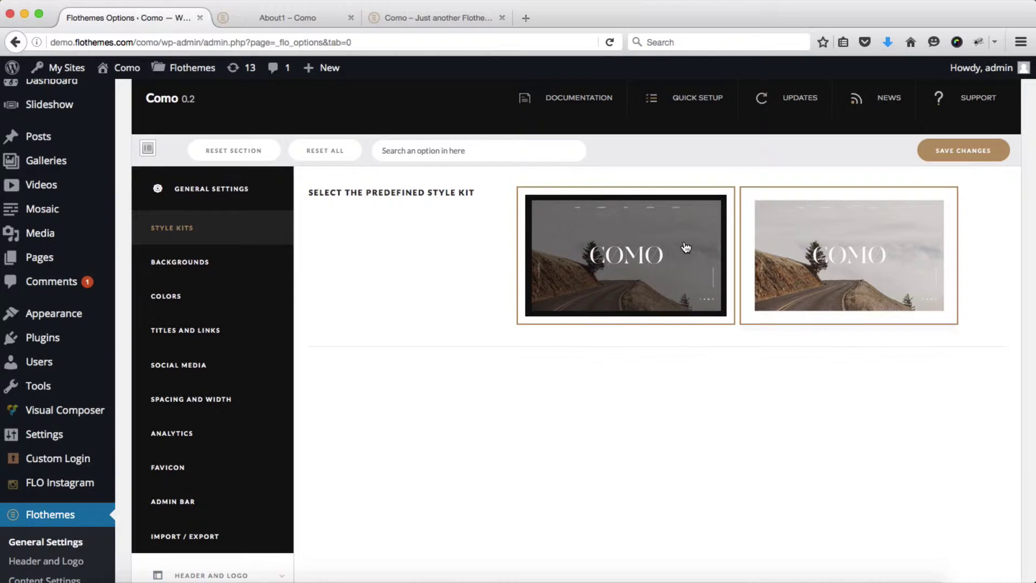
key("ctrl+Tab")
left_click(546, 127)
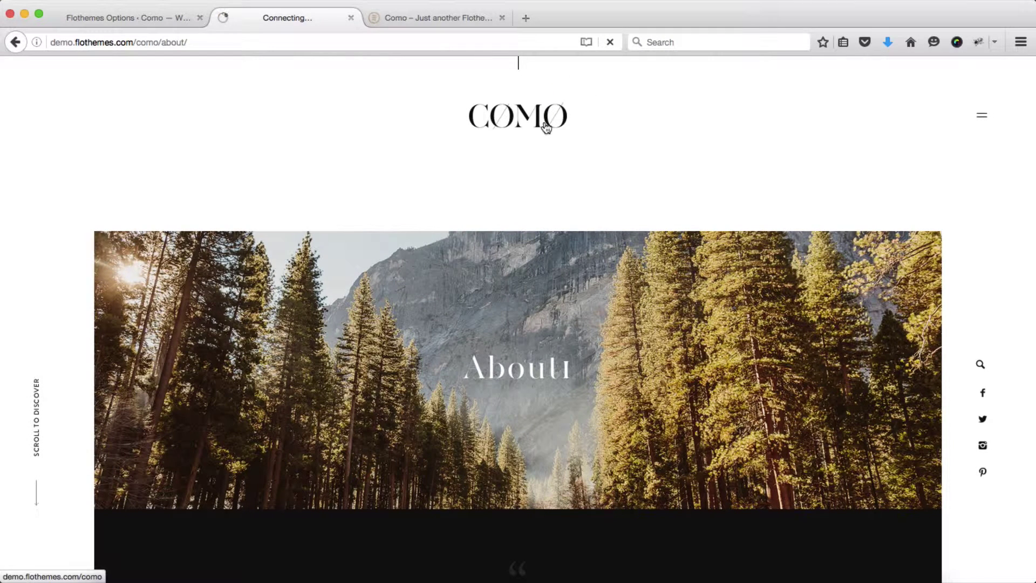
key("ctrl+Tab")
scroll(550, 328, "up", 5)
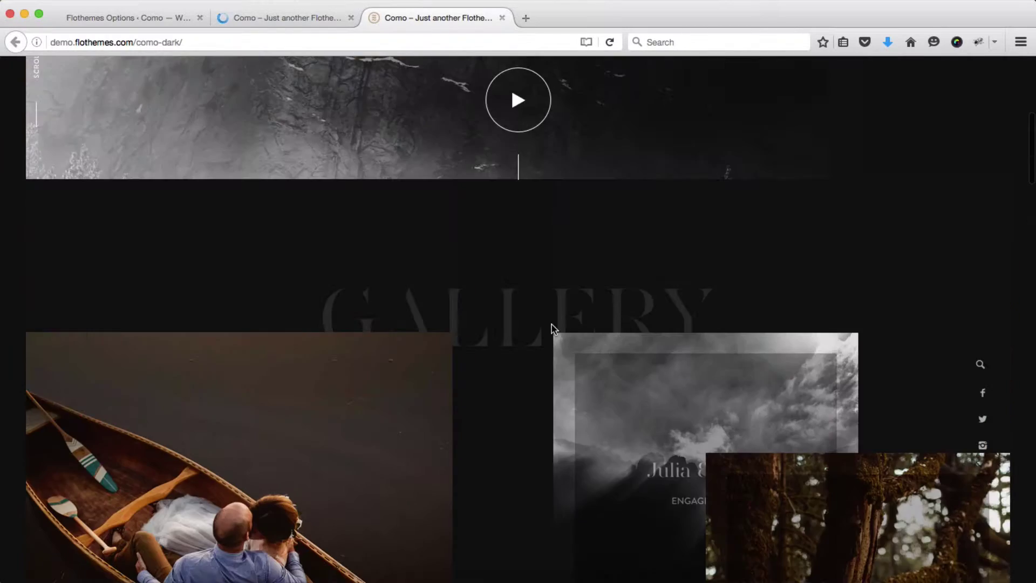
scroll(552, 325, "up", 10)
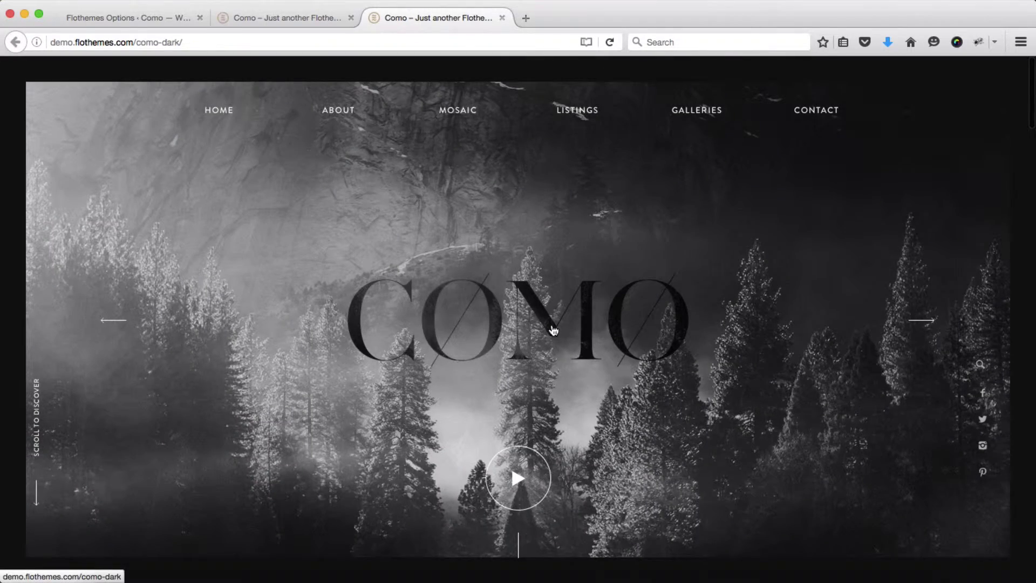
key("ctrl+shift+Tab")
scroll(422, 272, "down", 10)
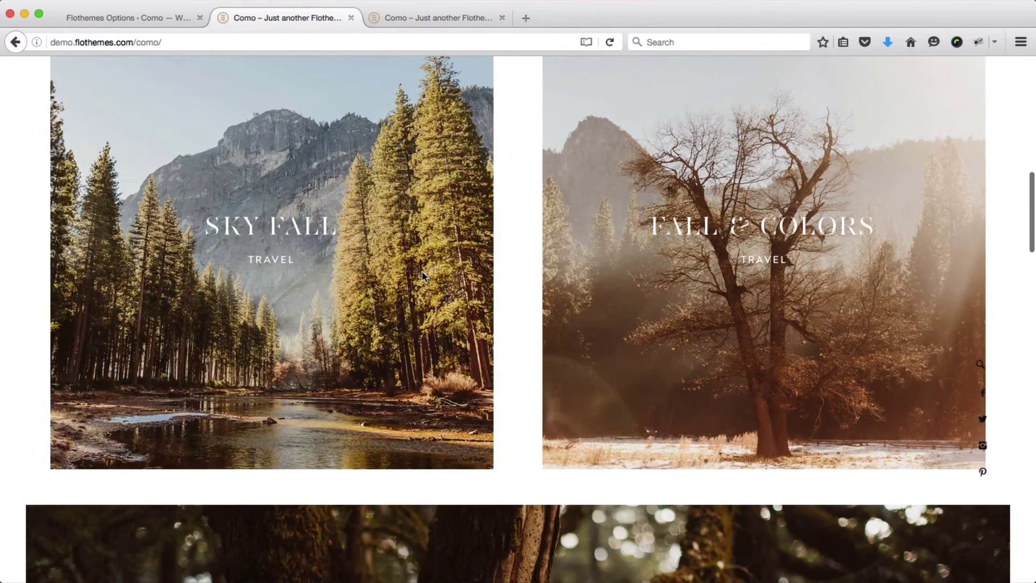
scroll(422, 273, "up", 10)
key("ctrl+shift+Tab")
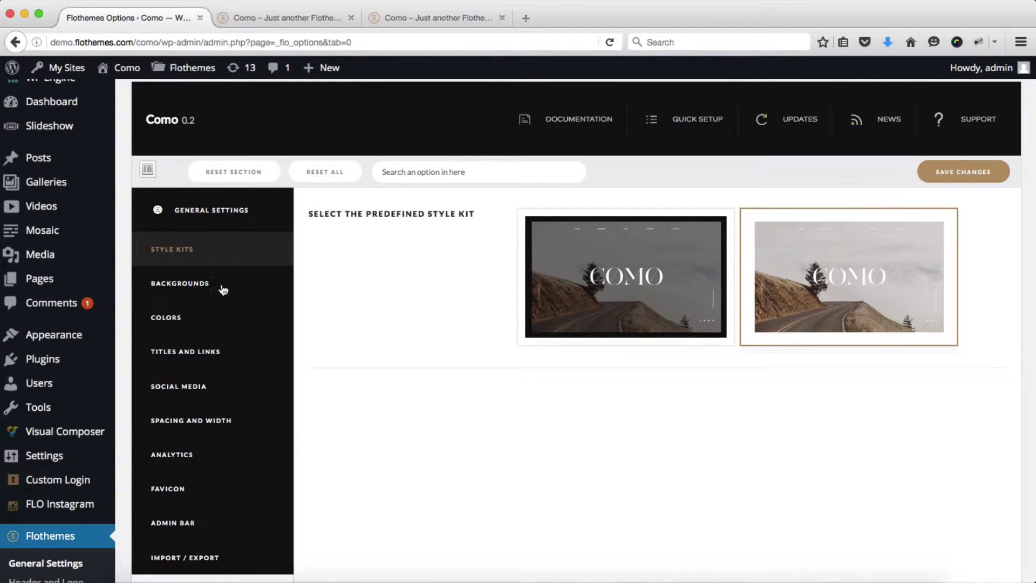
Examine the theme's background options and the full list of color options in the general settings.
left_click(198, 288)
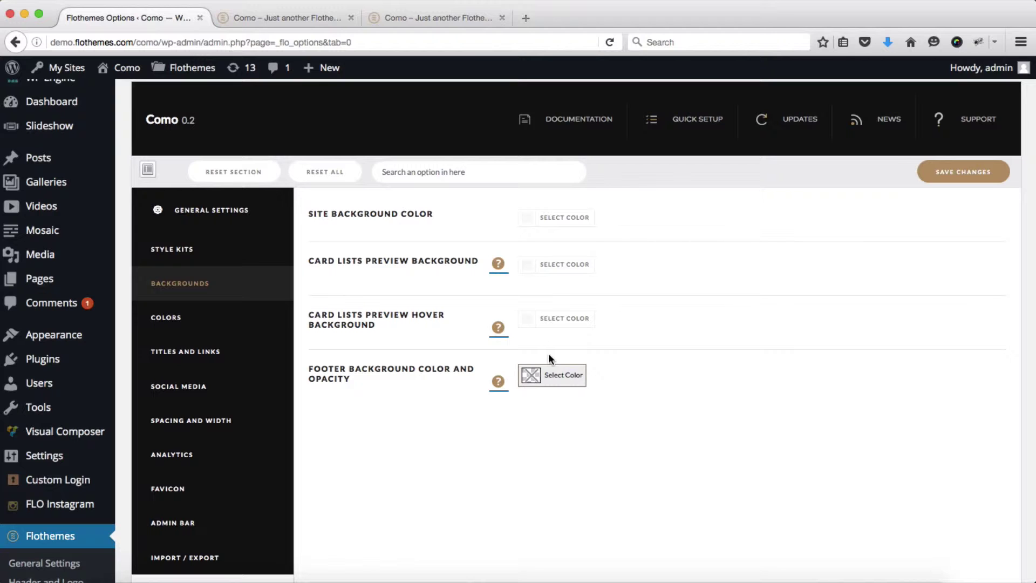
left_click(178, 320)
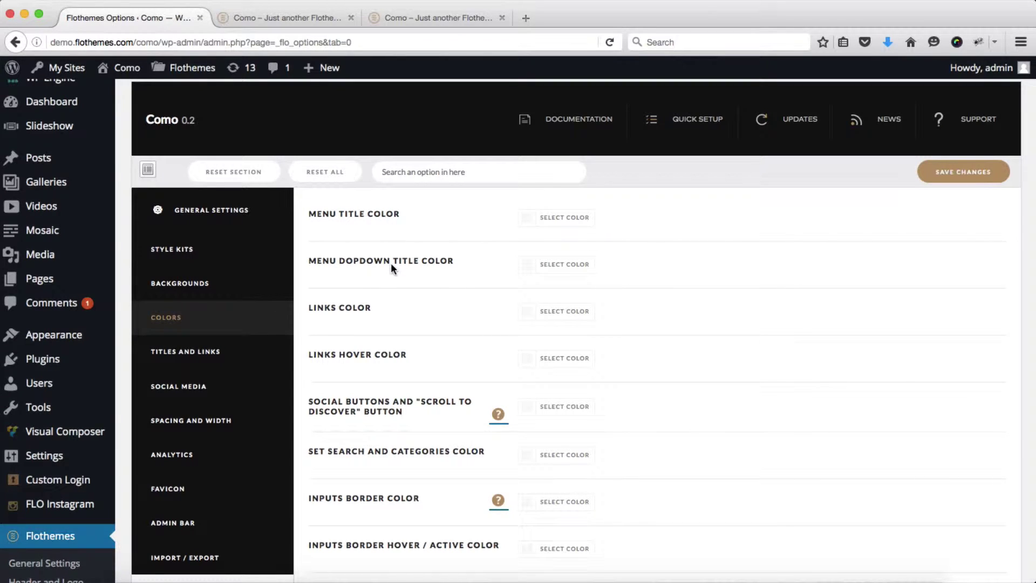
scroll(392, 264, "down", 3)
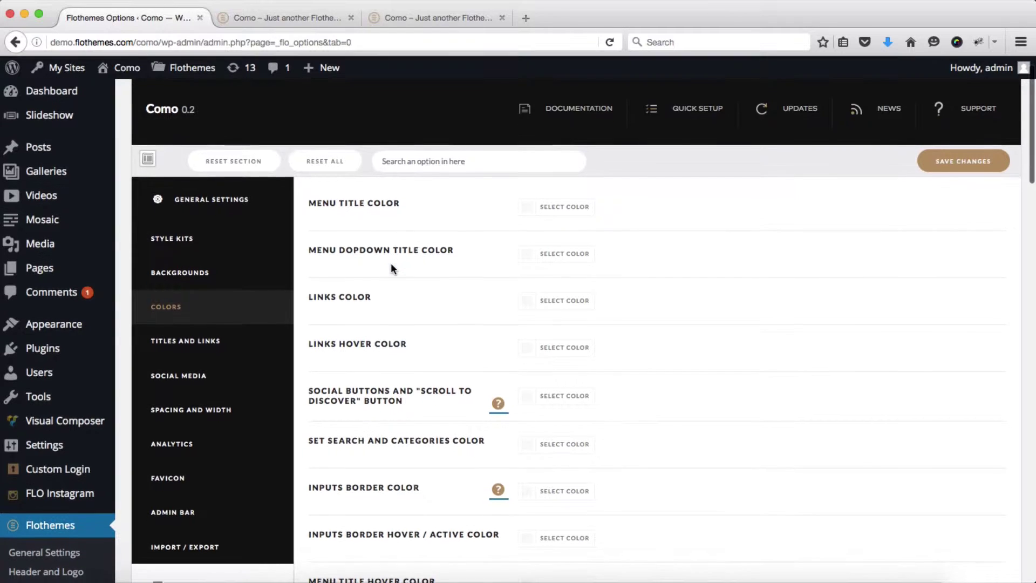
scroll(391, 264, "down", 1)
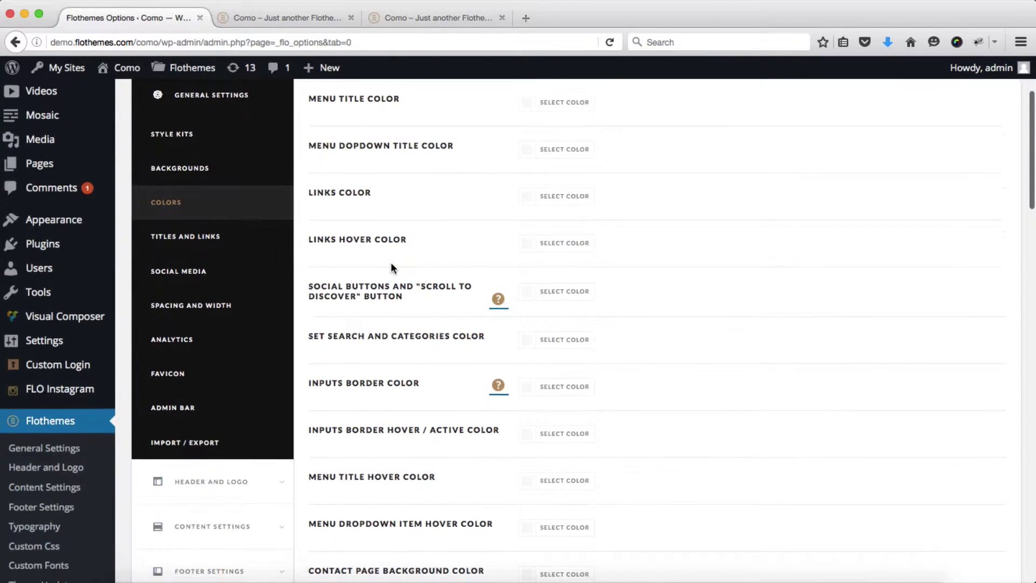
scroll(391, 264, "up", 3)
scroll(391, 264, "down", 2)
scroll(391, 264, "down", 6)
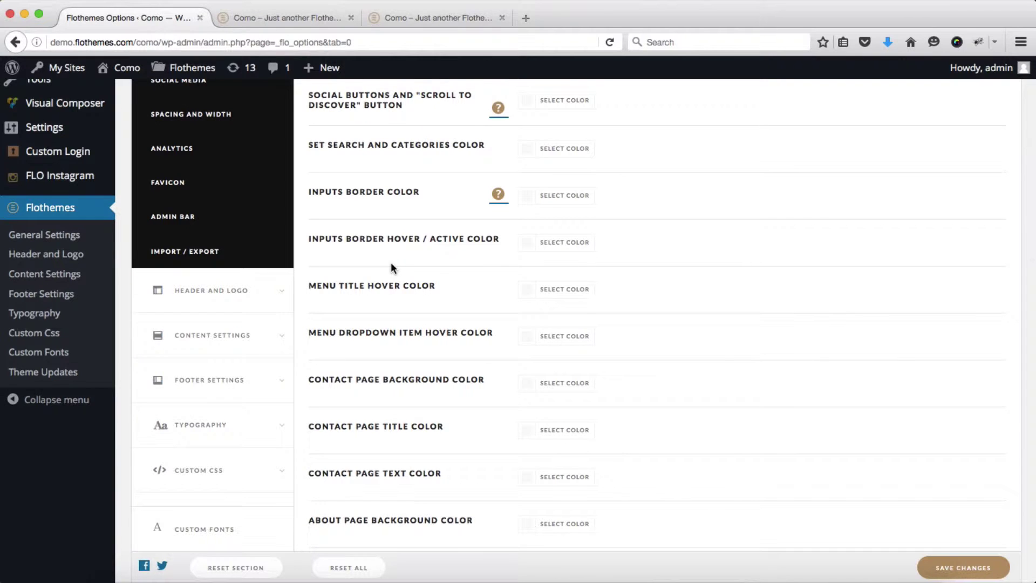
scroll(390, 264, "down", 4)
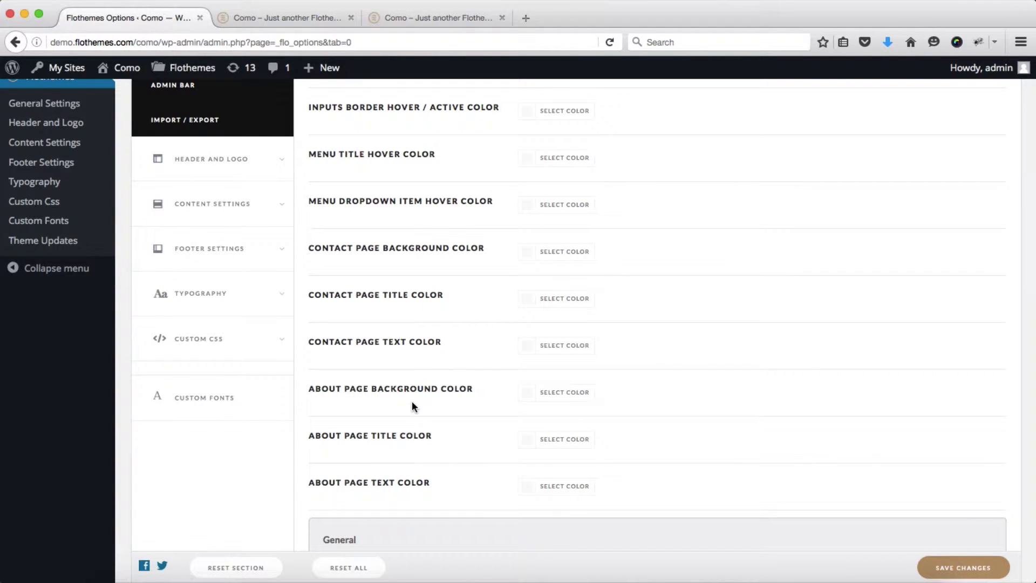
scroll(412, 404, "up", 8)
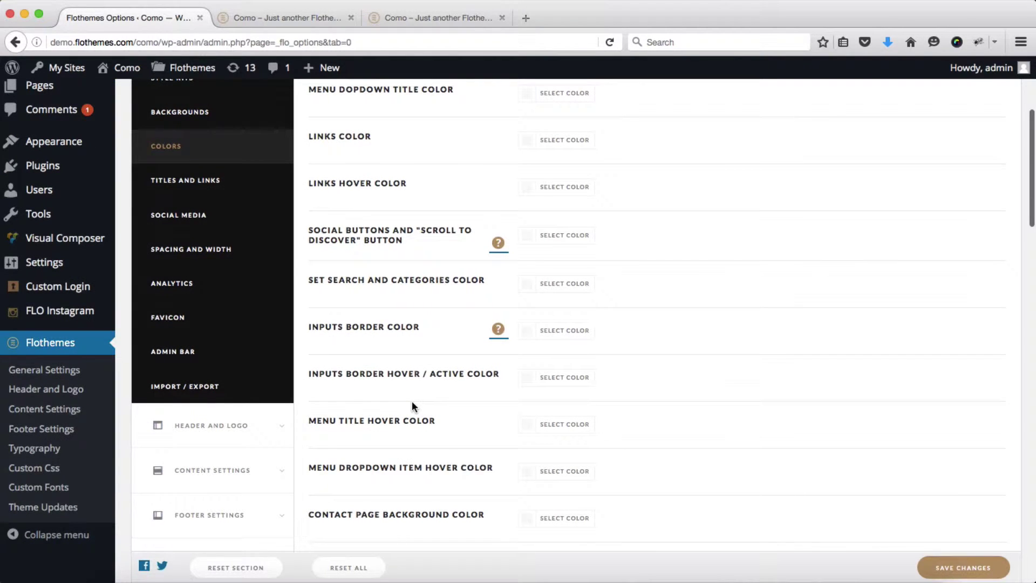
scroll(412, 403, "up", 4)
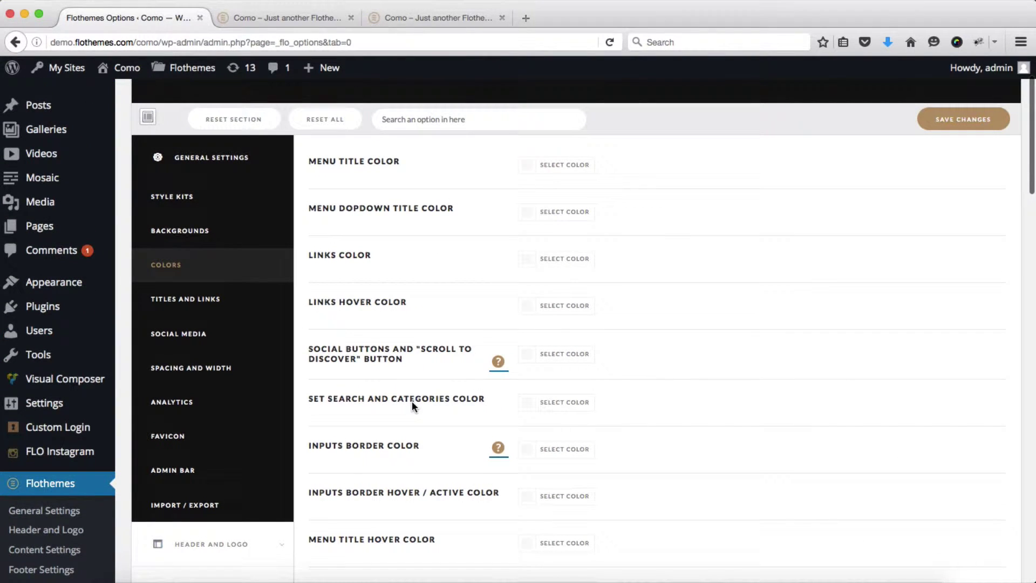
Review the titles and links options, from the blog page title to the gallery tag slug.
left_click(159, 296)
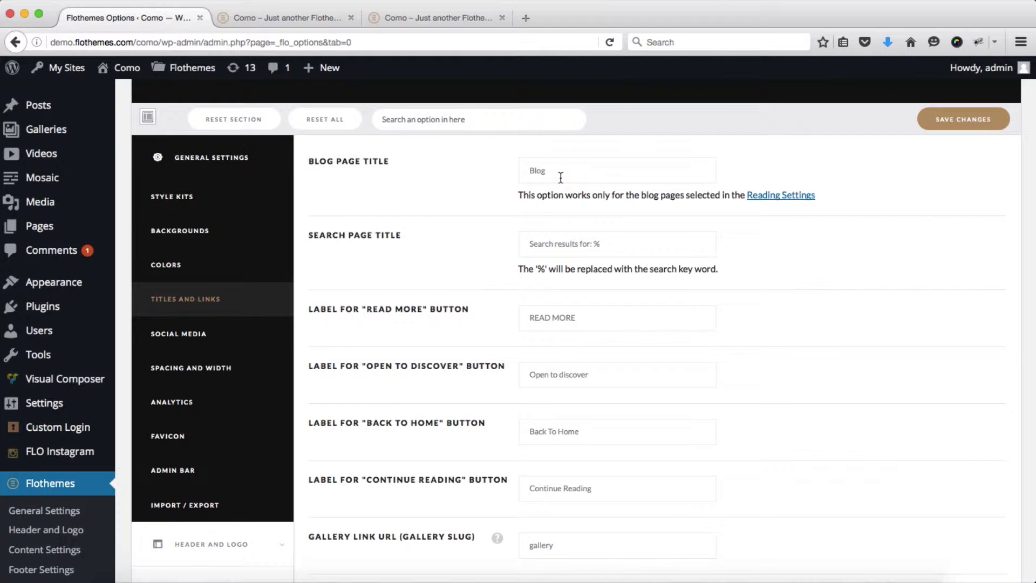
scroll(470, 246, "down", 3)
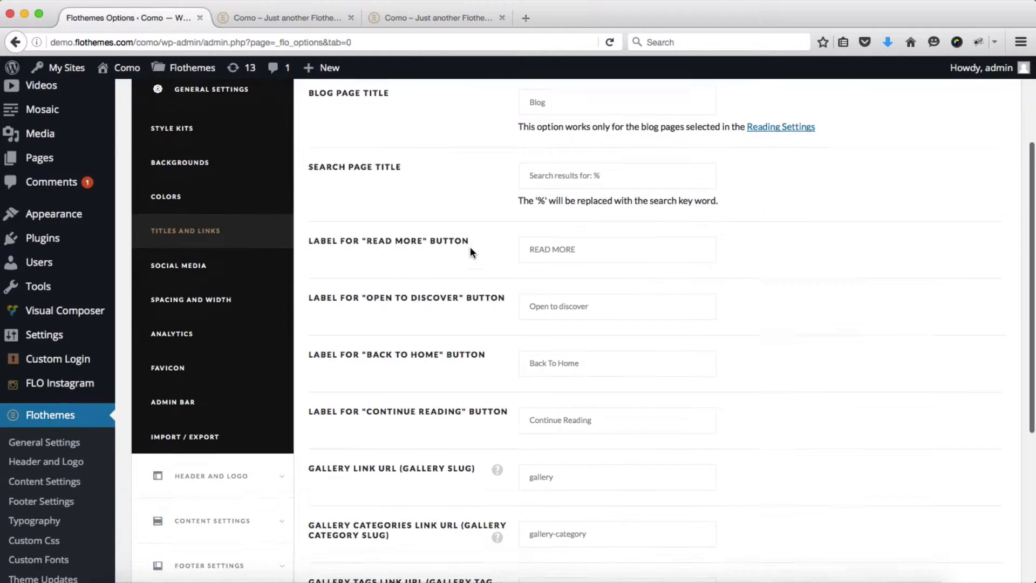
scroll(471, 248, "down", 2)
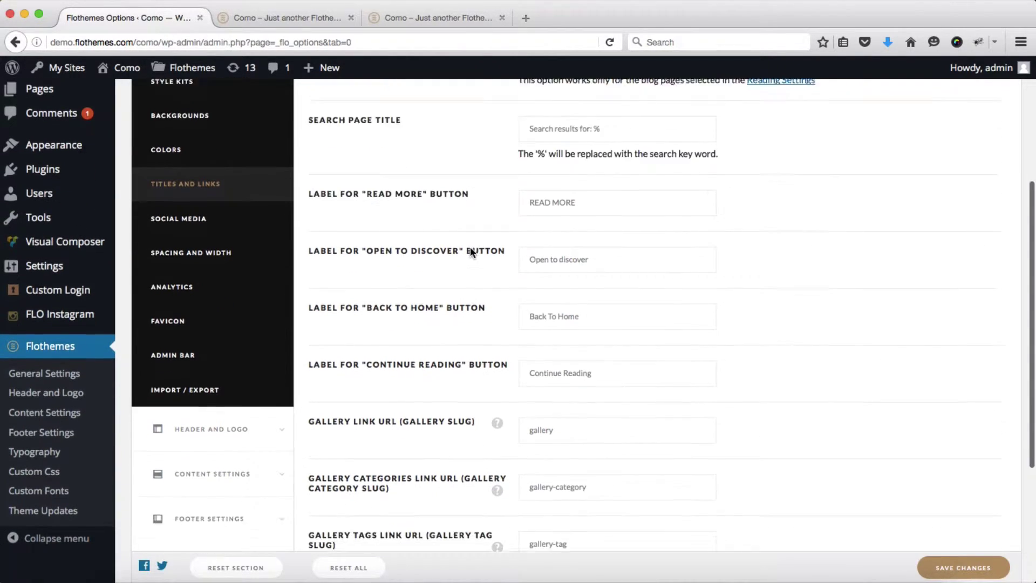
scroll(461, 303, "down", 3)
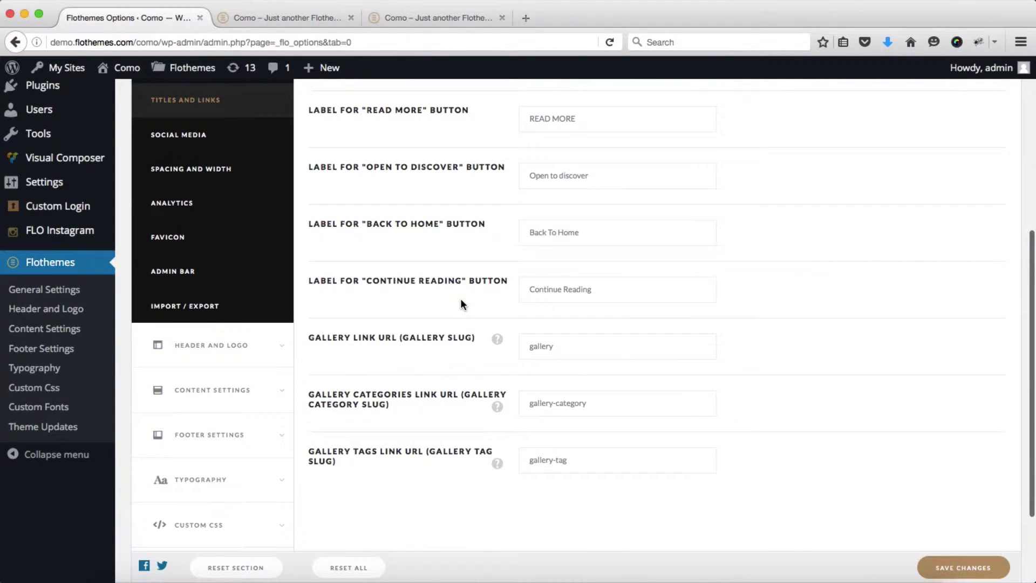
scroll(461, 300, "up", 8)
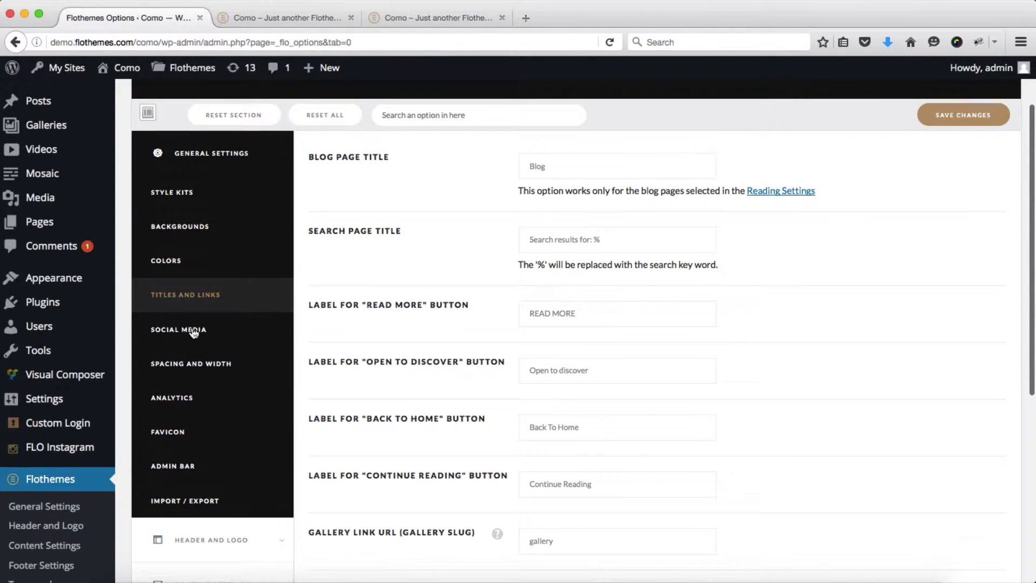
Review the social media options and the spacing setting for the distance between post images.
left_click(193, 330)
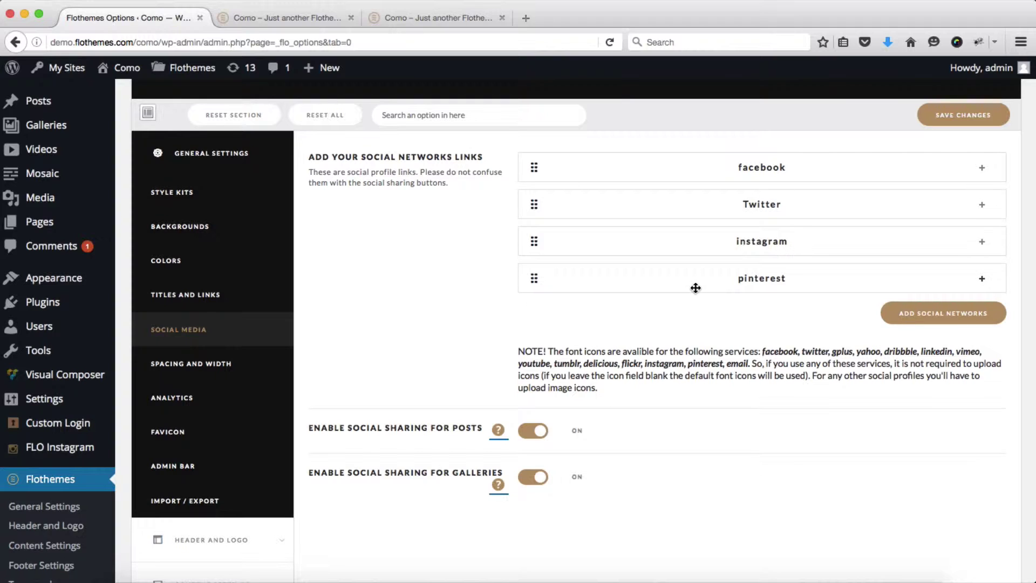
scroll(221, 339, "down", 1)
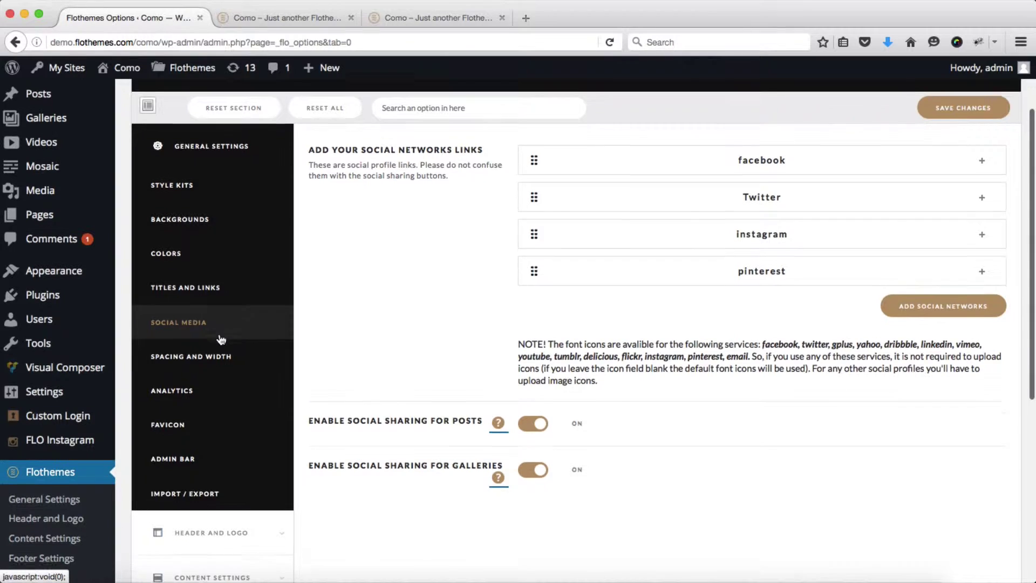
left_click(198, 354)
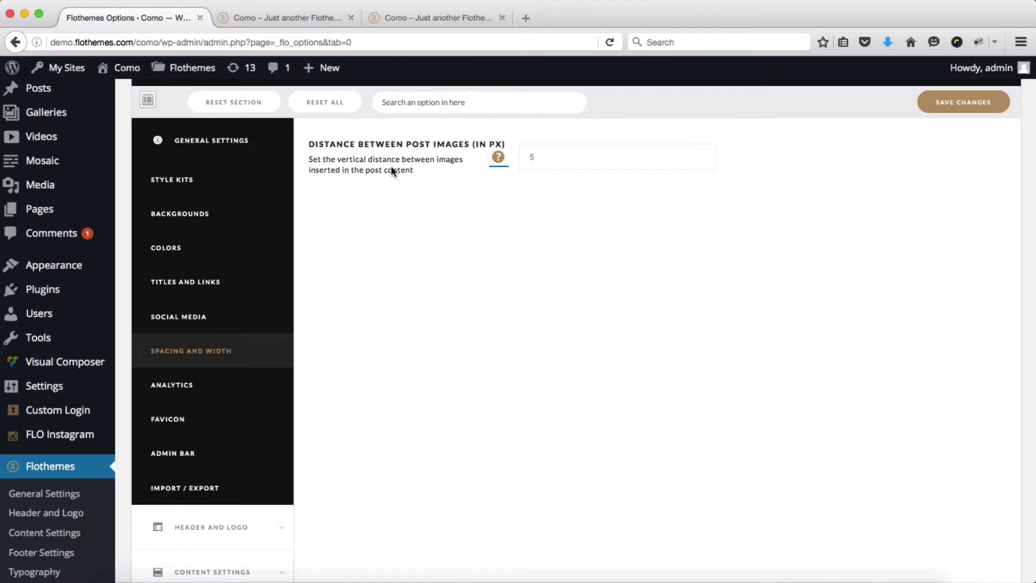
scroll(393, 171, "down", 5)
scroll(393, 171, "up", 5)
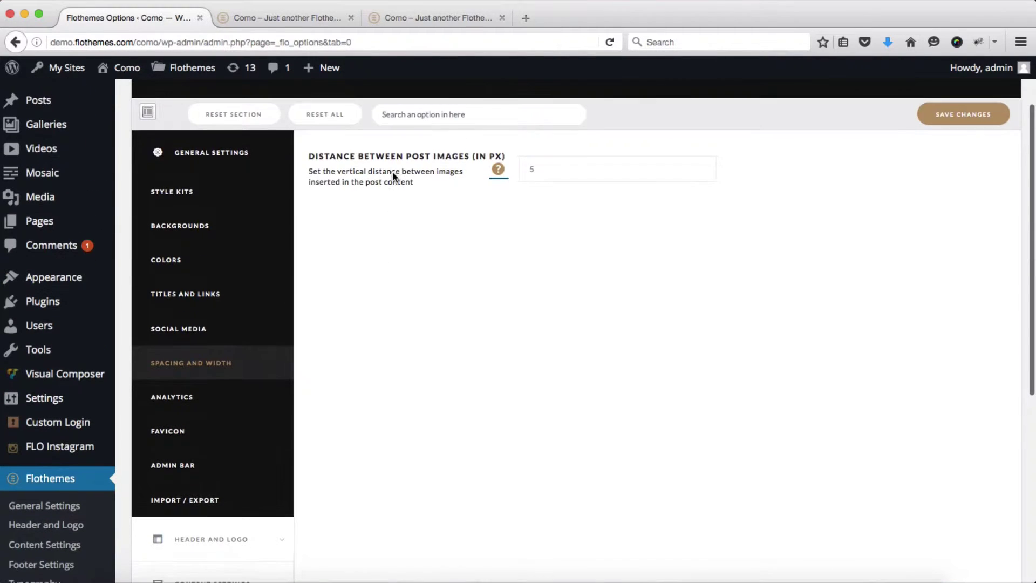
View the analytics tracking code field and the custom favicon upload option.
left_click(153, 397)
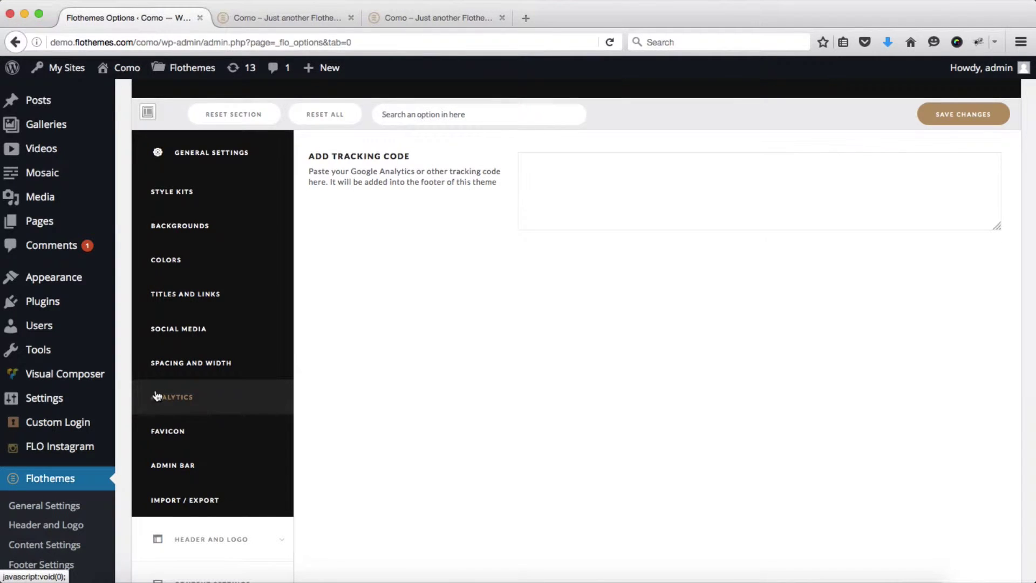
left_click(592, 186)
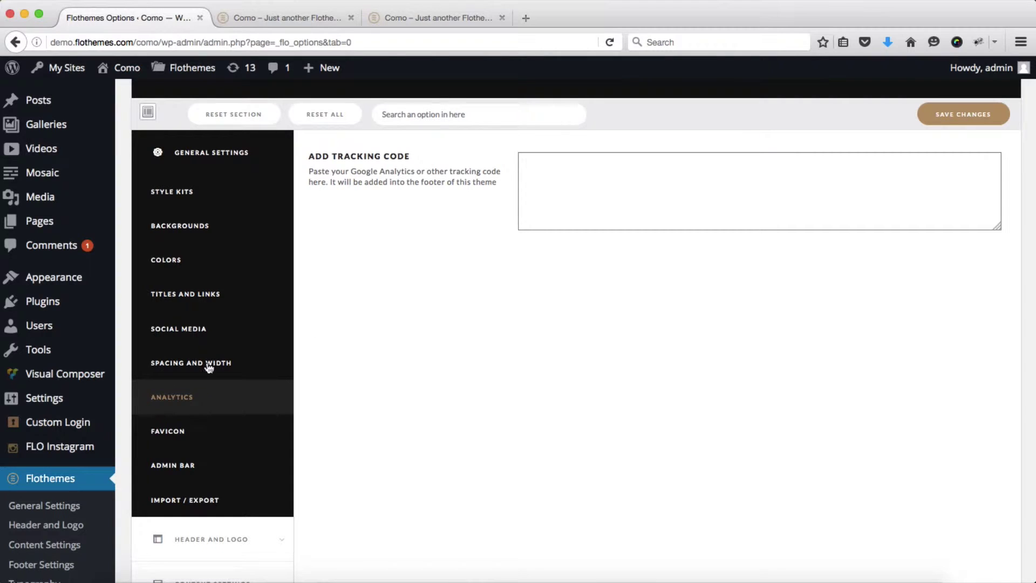
left_click(169, 432)
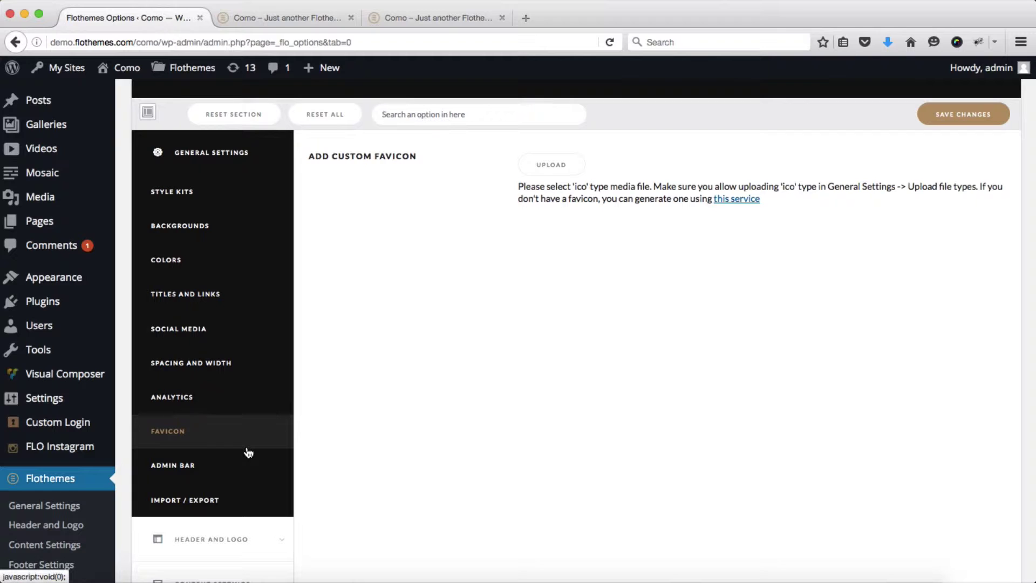
Switch the Show WordPress Admin Bar option on and back off.
left_click(250, 468)
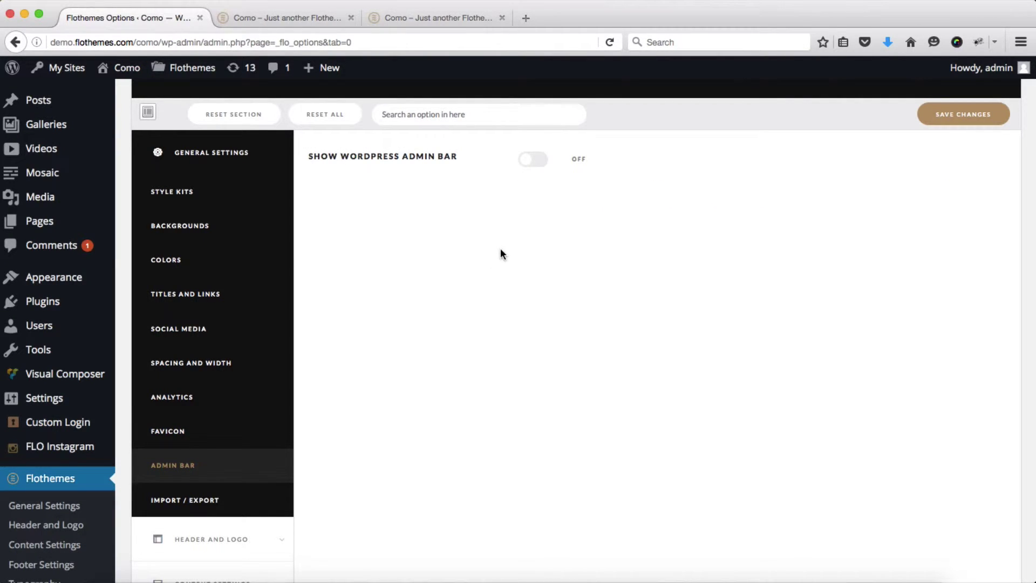
left_click(535, 160)
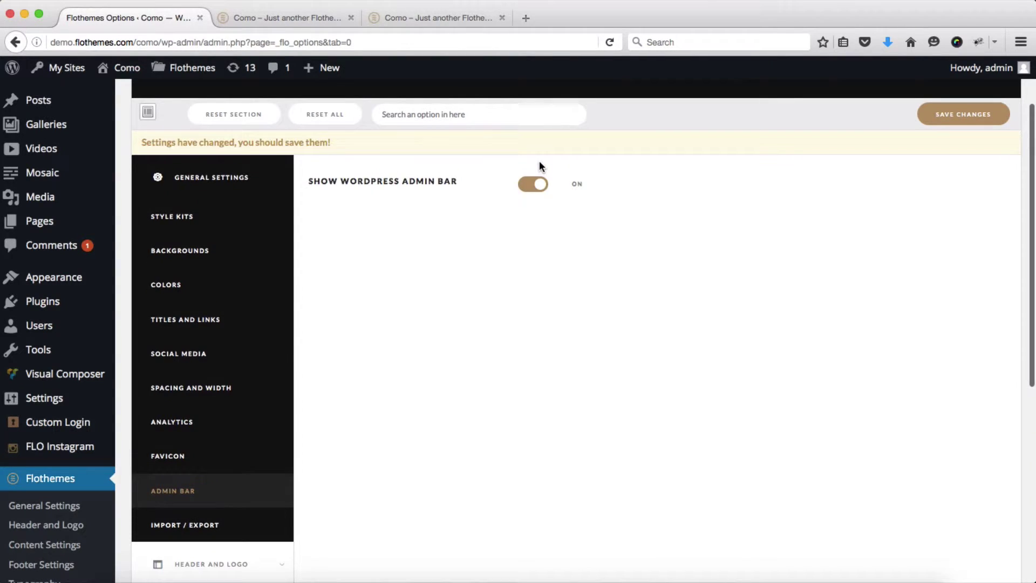
left_click(531, 186)
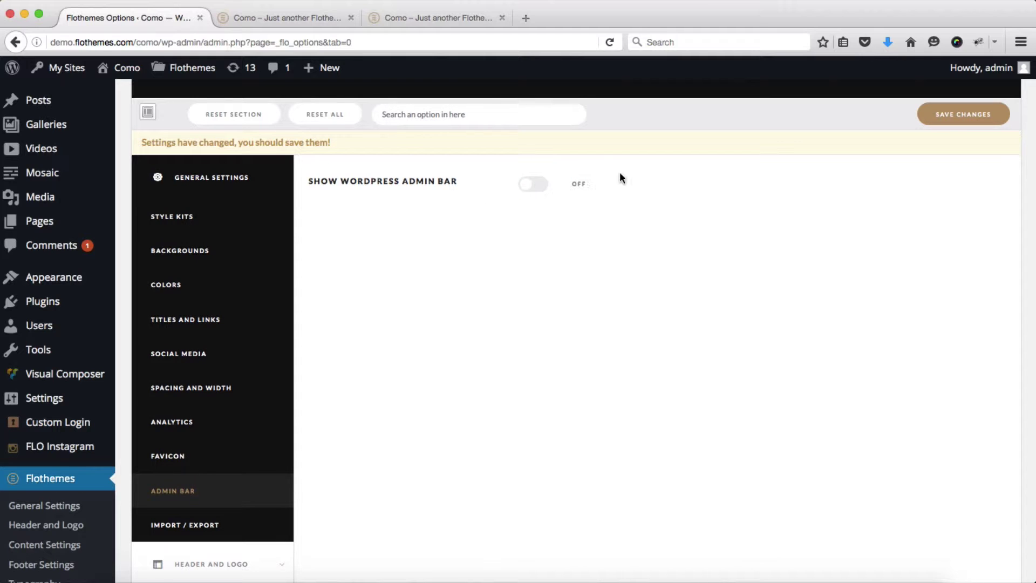
Review the demo content import and the Flothemes options import and export choices.
scroll(410, 350, "down", 3)
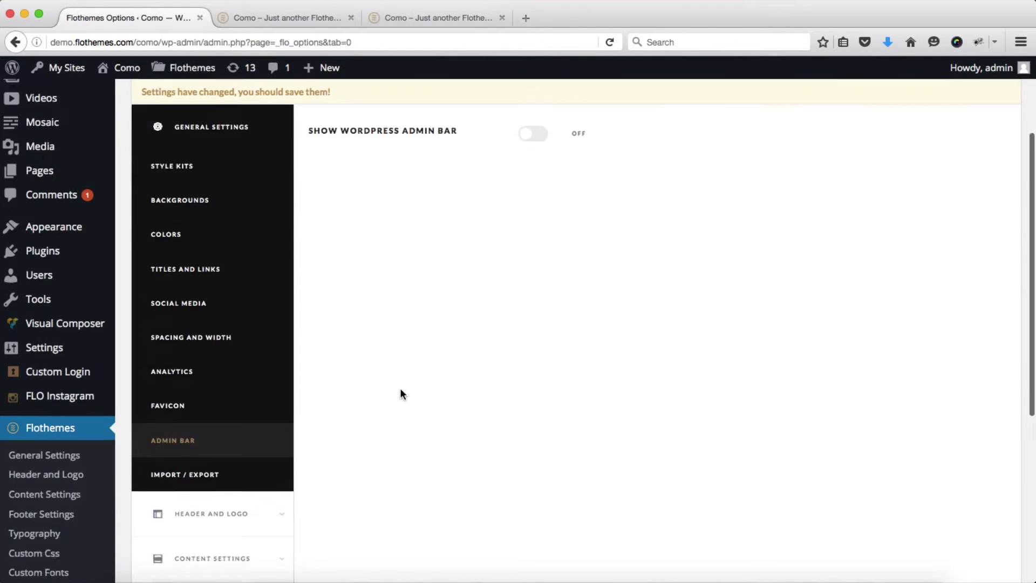
left_click(199, 406)
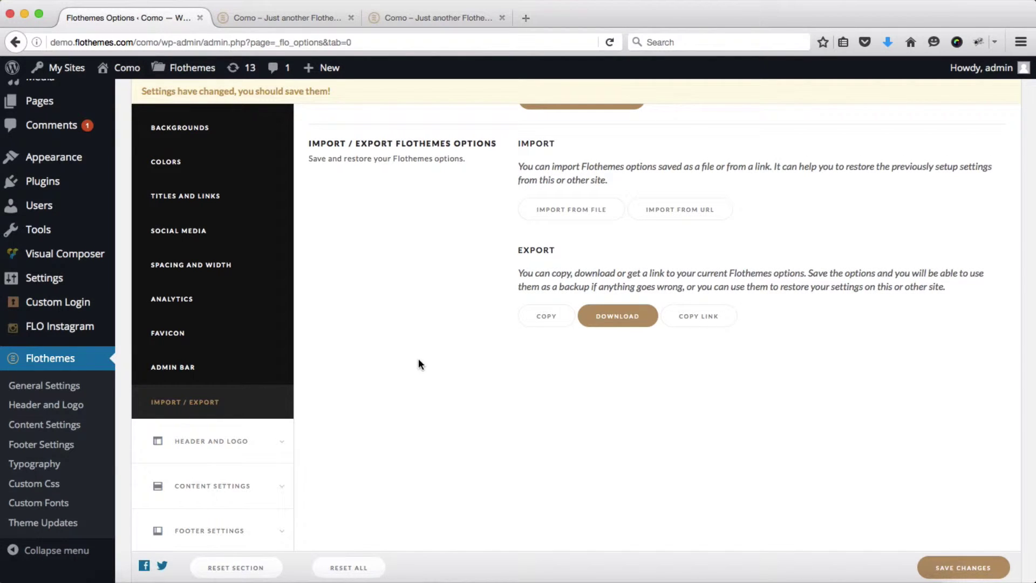
scroll(419, 357, "up", 3)
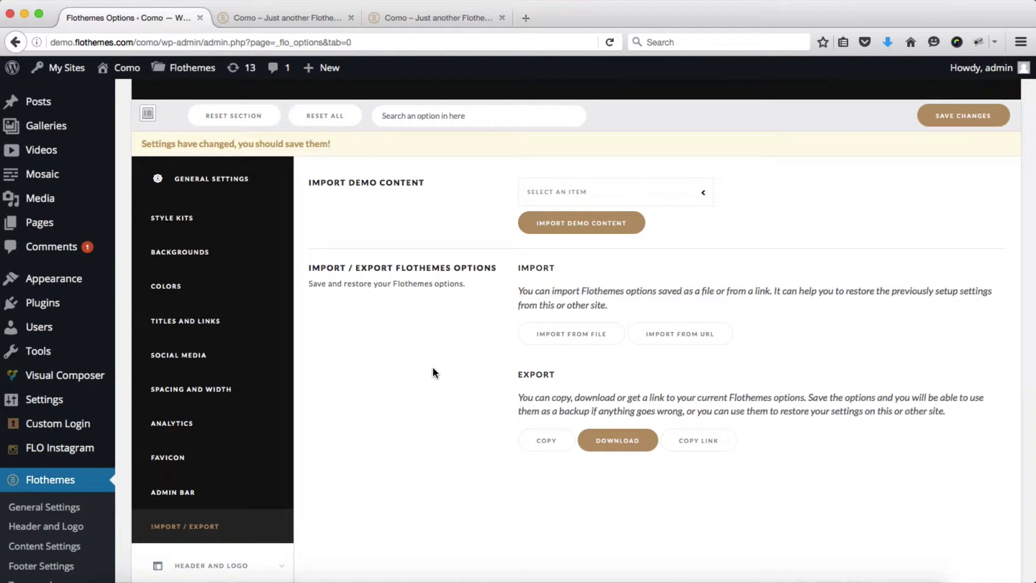
scroll(433, 368, "down", 4)
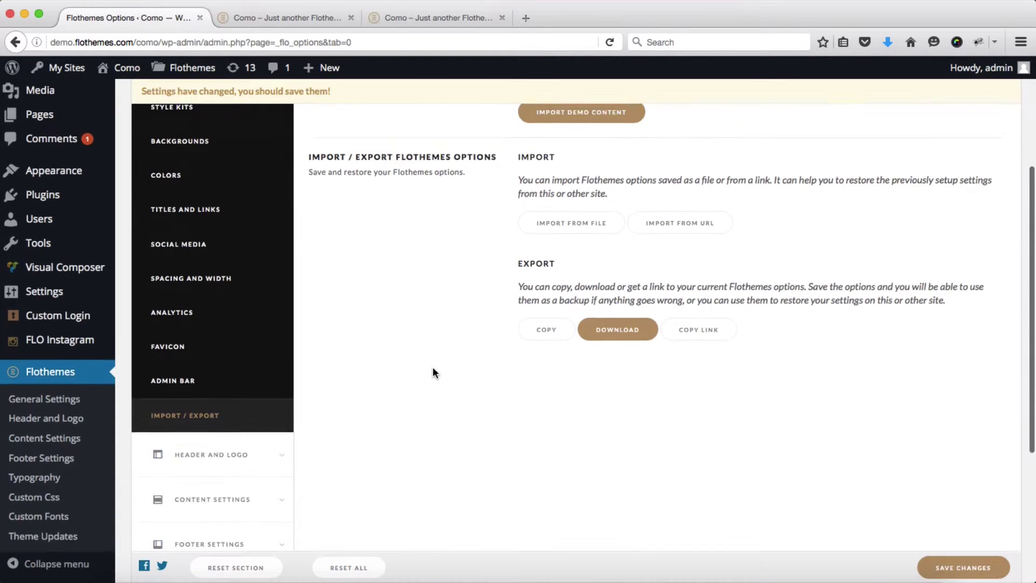
scroll(440, 348, "down", 3)
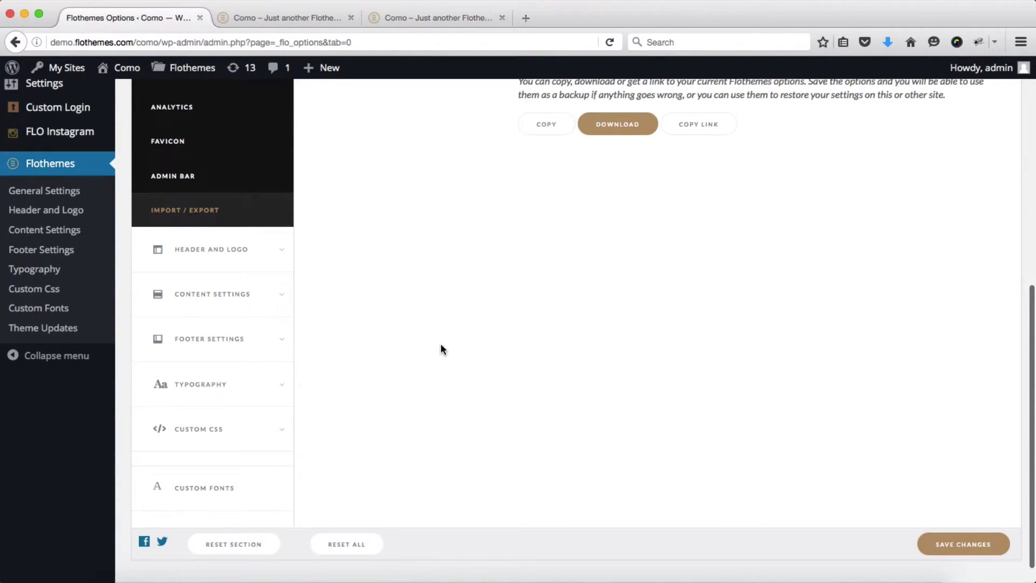
Review the header layout choices and menu button types in the Header and Logo menu settings.
left_click(215, 254)
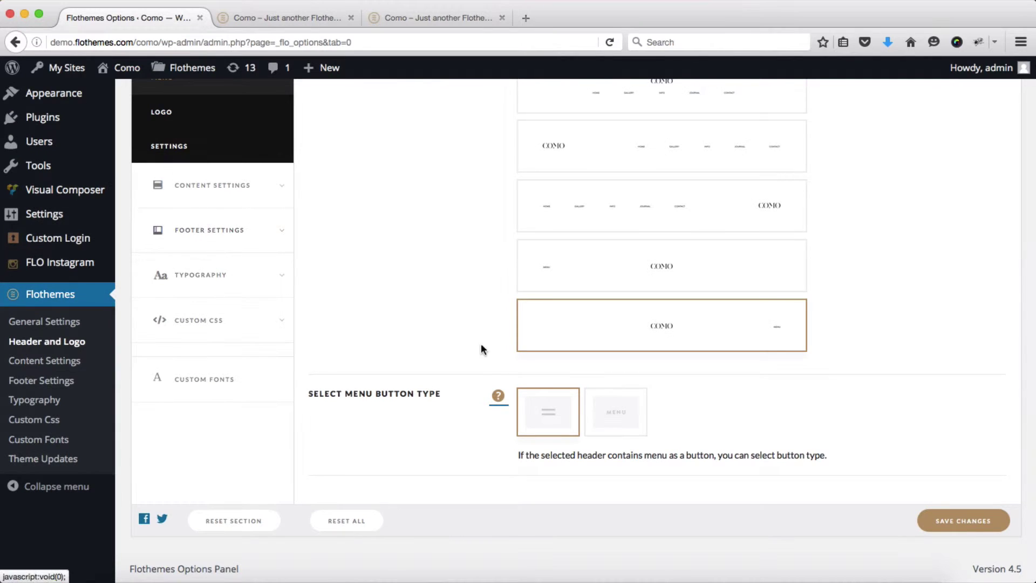
scroll(740, 374, "up", 6)
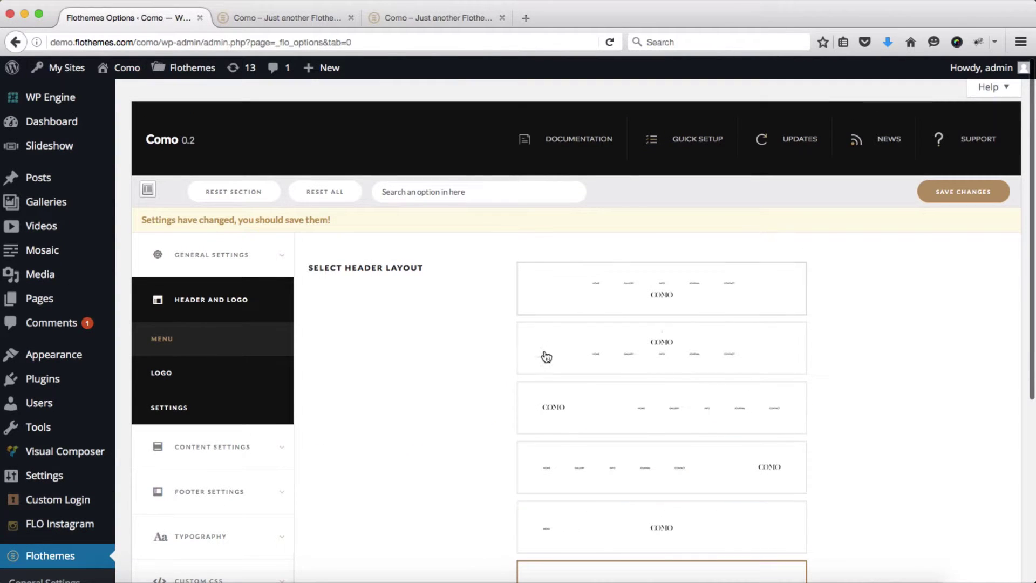
scroll(830, 361, "down", 3)
scroll(831, 365, "up", 2)
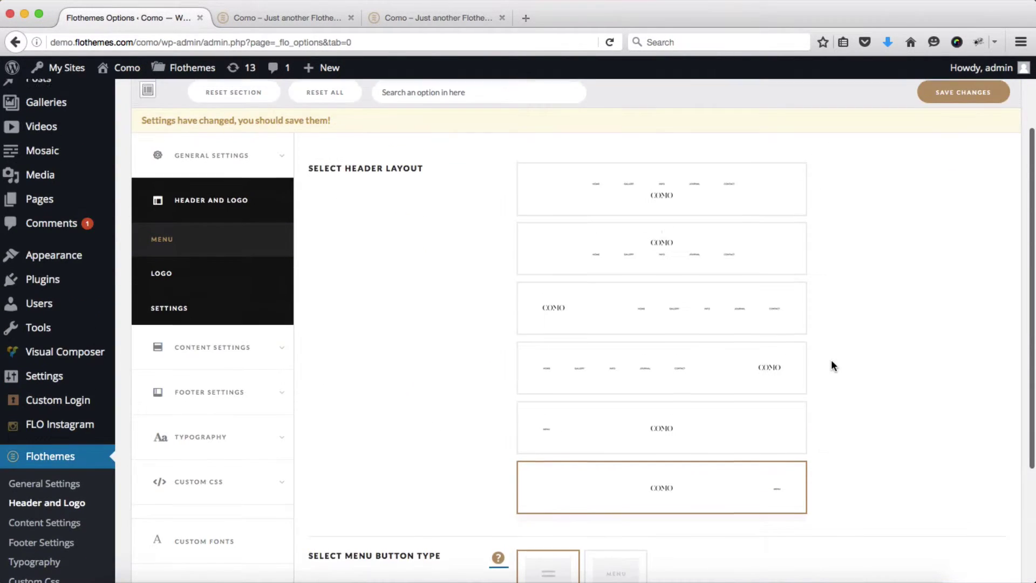
scroll(830, 365, "down", 2)
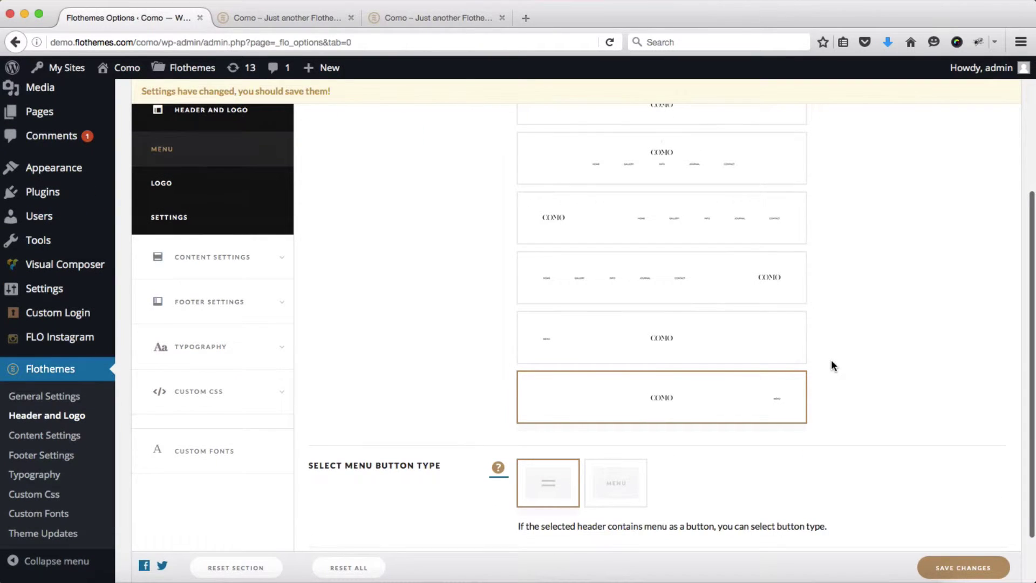
scroll(338, 232, "up", 1)
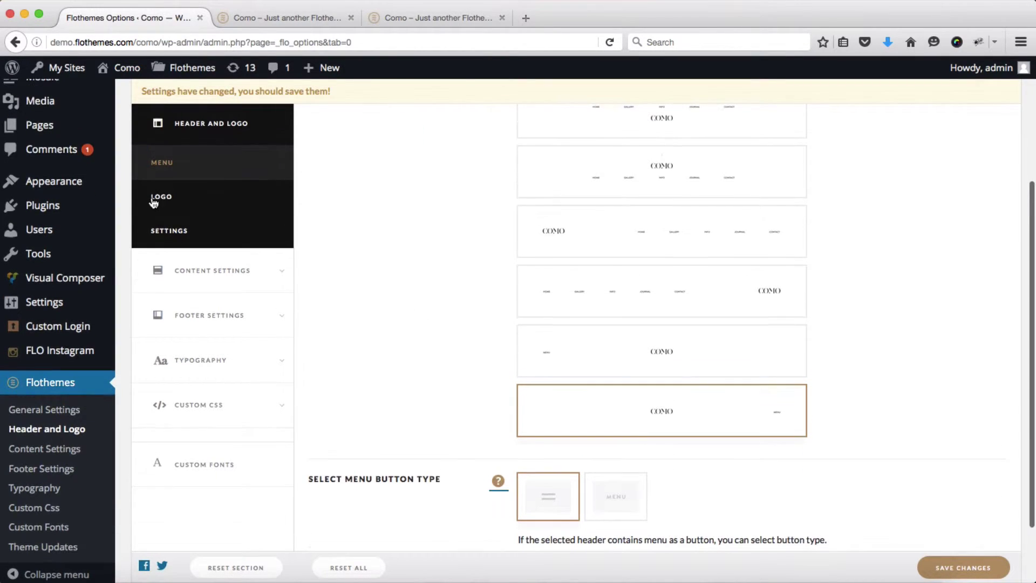
scroll(162, 252, "up", 2)
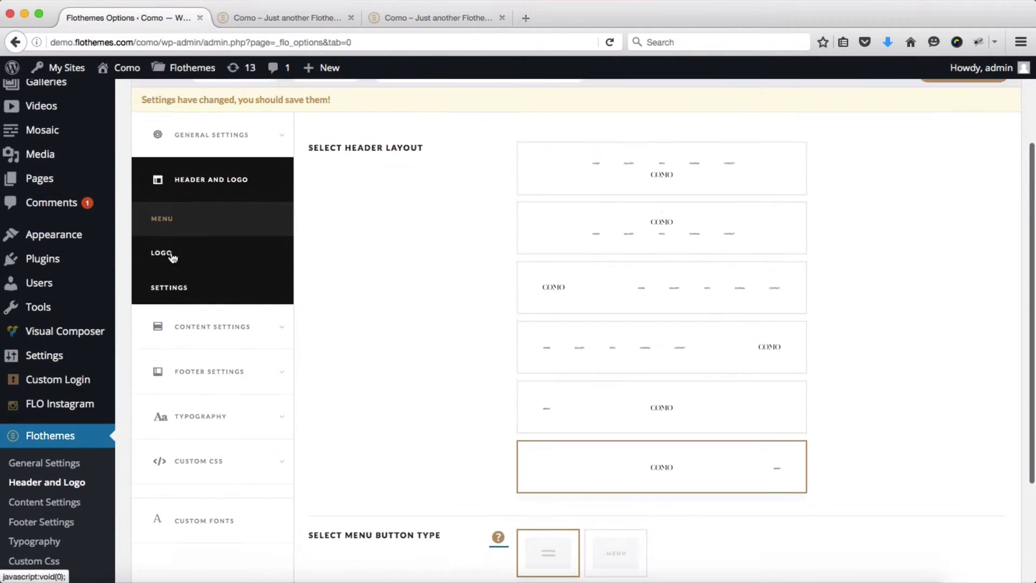
Review the logo type, image, width and slideshow logo options, plus the header's scroll down button and search settings.
left_click(166, 259)
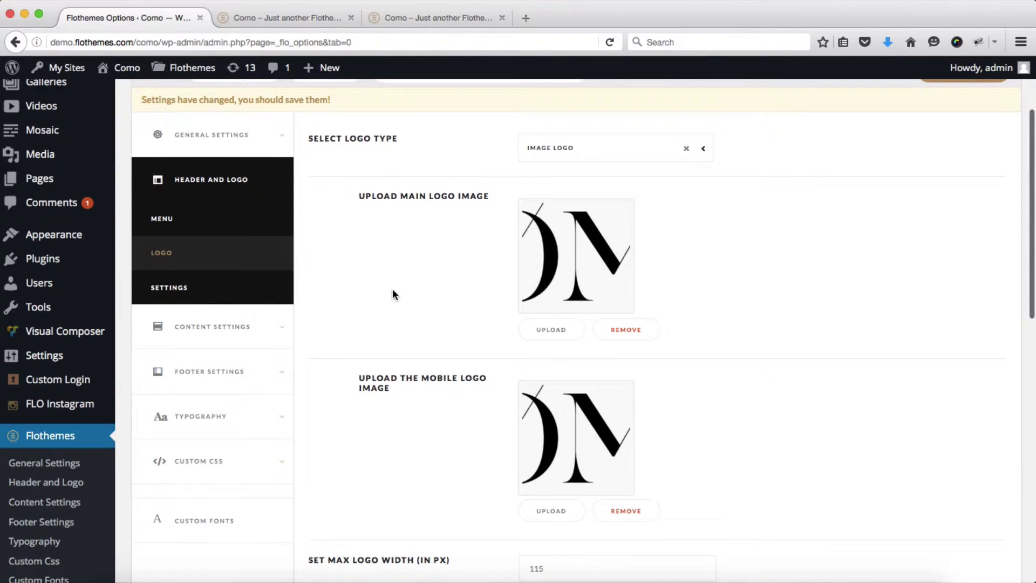
scroll(392, 288, "down", 3)
scroll(393, 288, "down", 3)
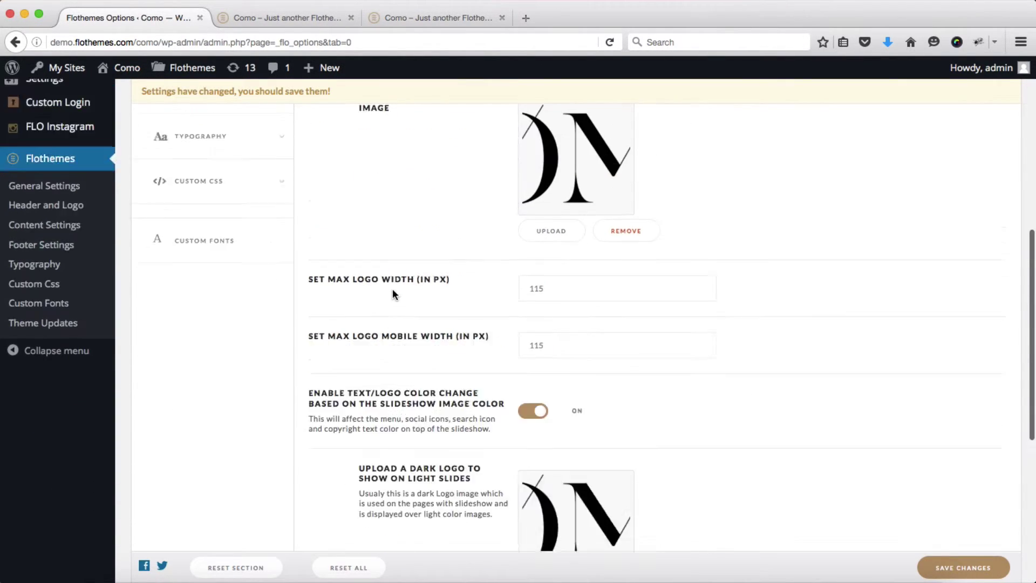
scroll(507, 206, "up", 5)
scroll(451, 305, "down", 5)
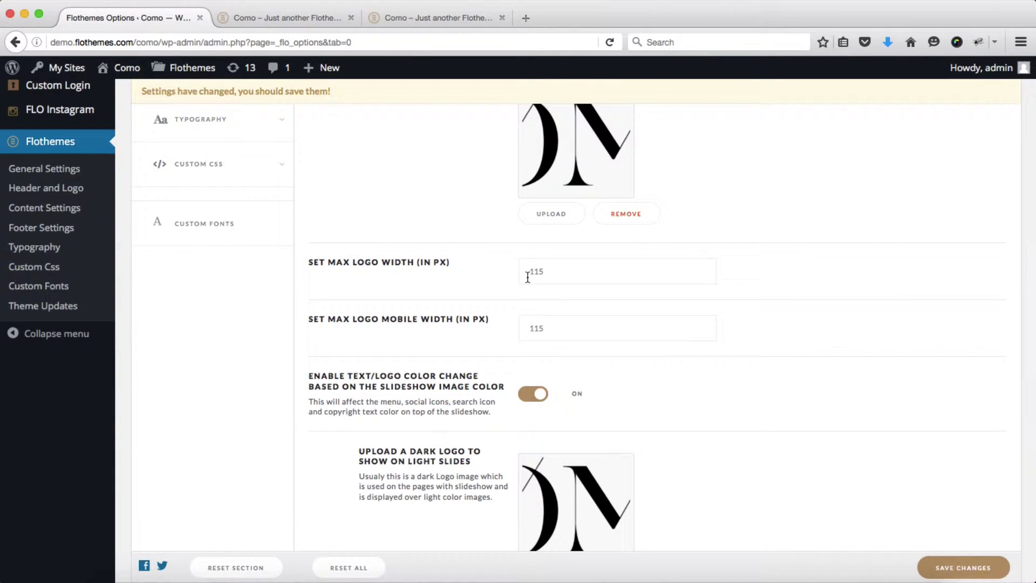
scroll(528, 277, "down", 7)
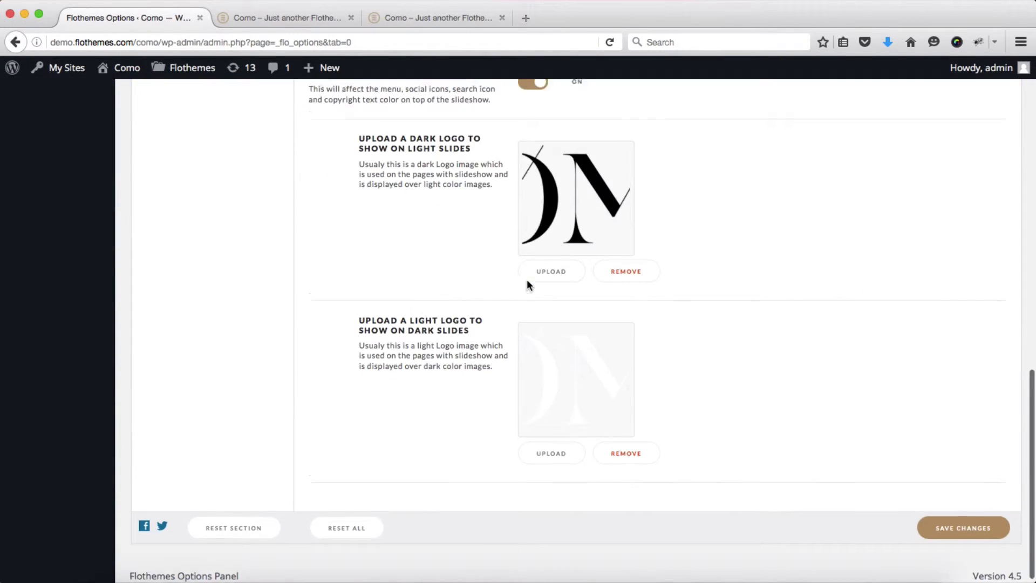
scroll(527, 279, "up", 10)
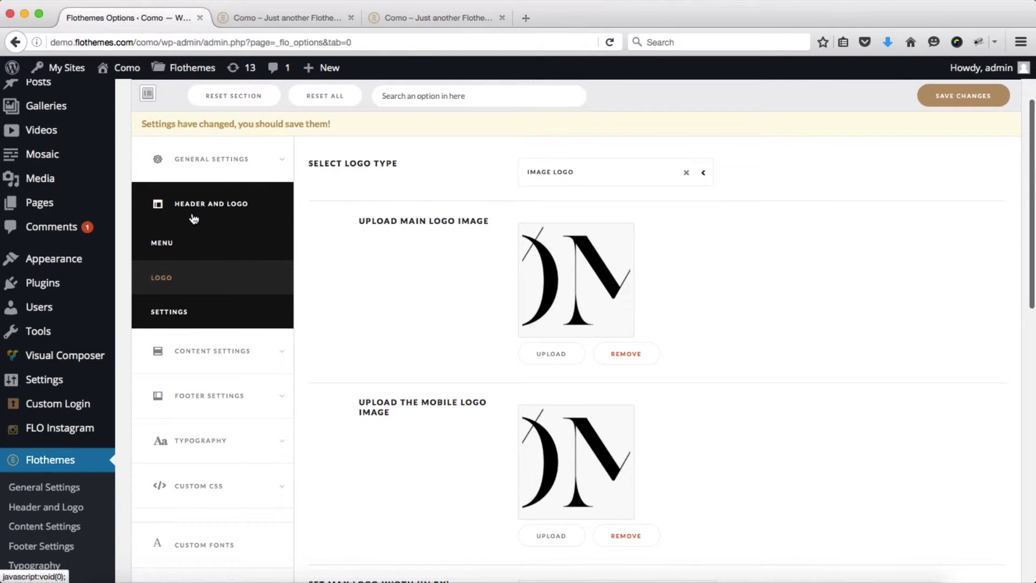
left_click(176, 314)
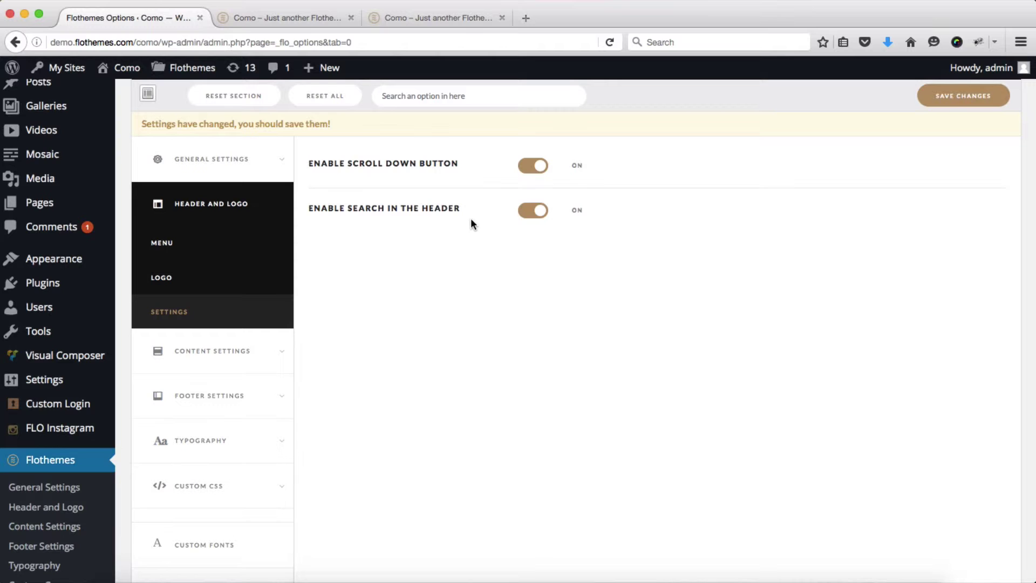
Examine the Content Settings listing layouts, including search, date and category display, and the Text Under image height, excerpt and font options.
left_click(224, 360)
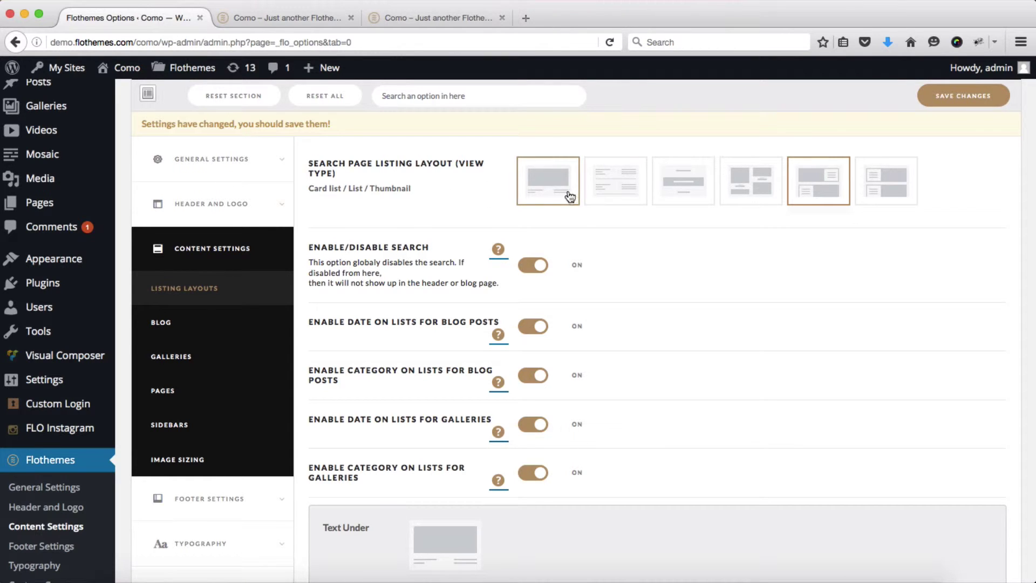
scroll(509, 224, "down", 2)
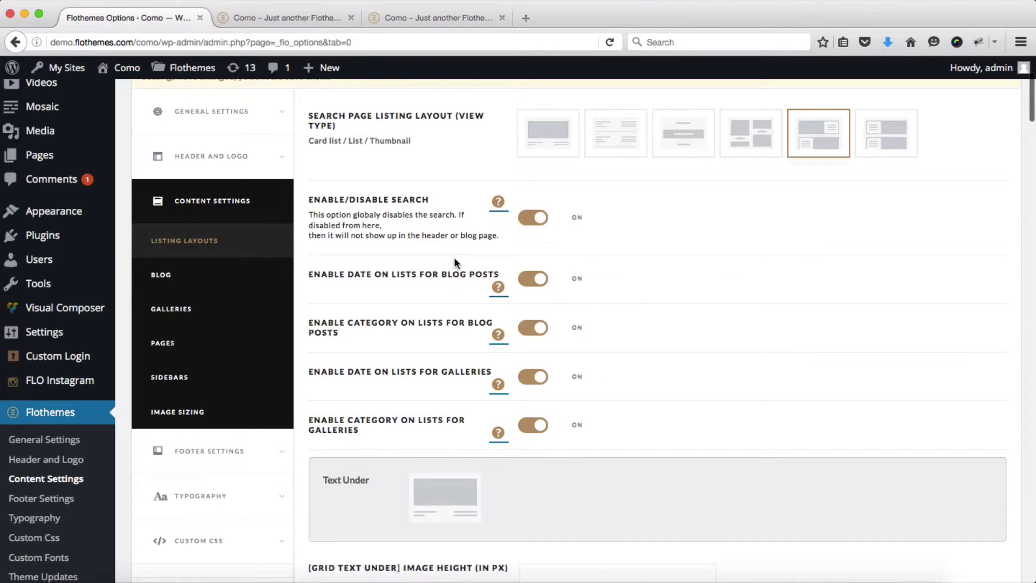
scroll(454, 261, "down", 5)
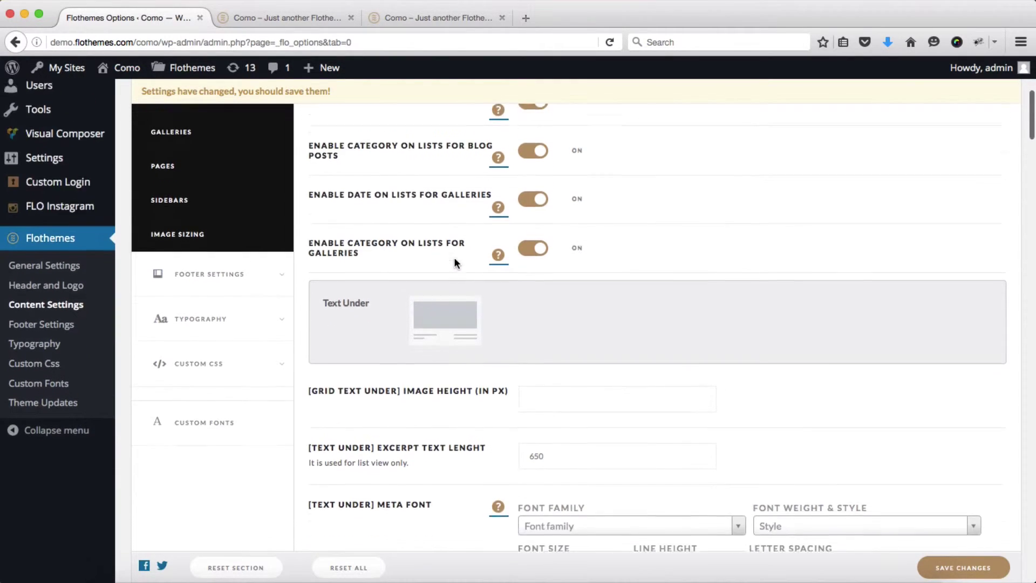
scroll(454, 262, "up", 5)
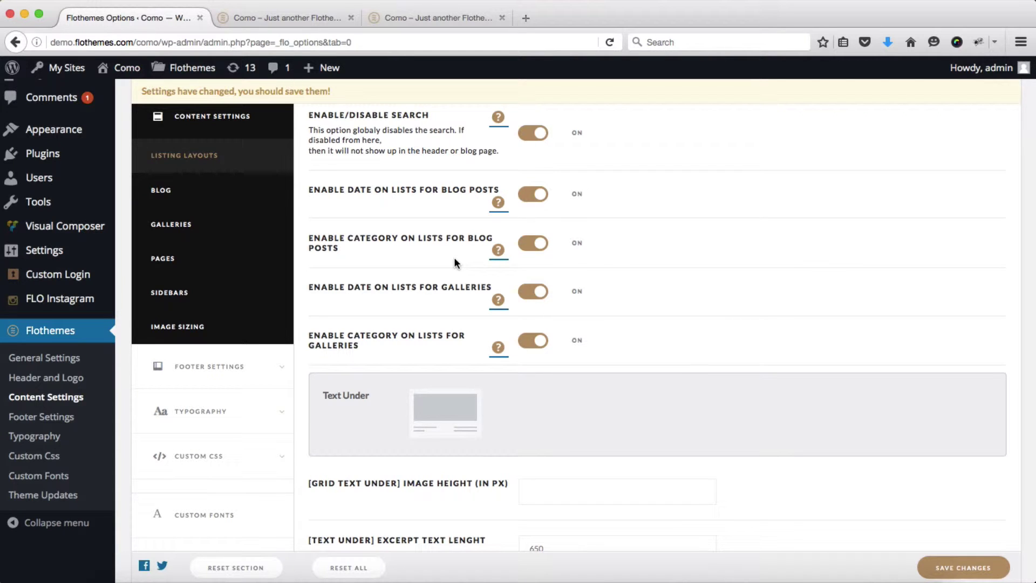
scroll(507, 316, "down", 10)
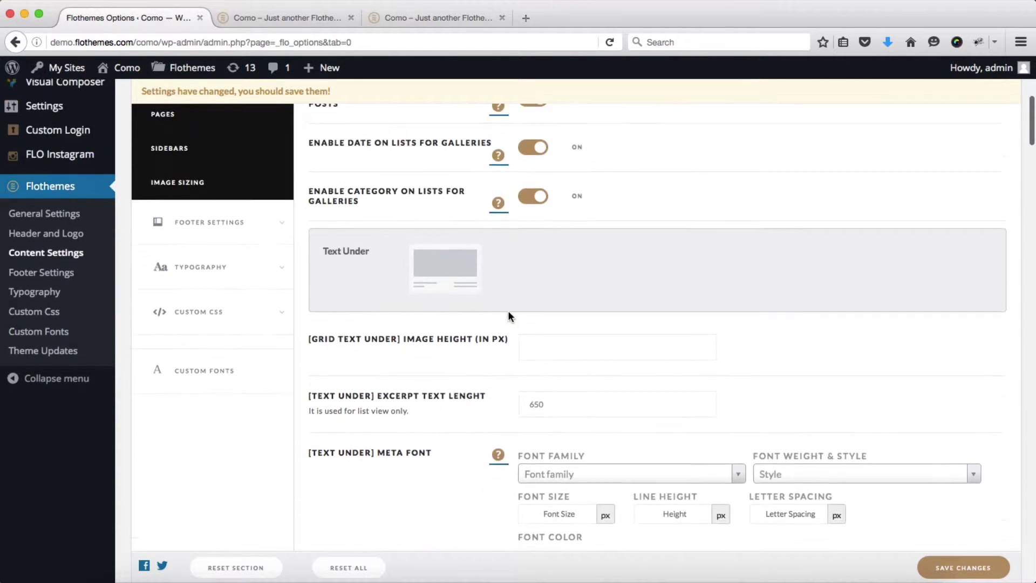
scroll(508, 313, "up", 4)
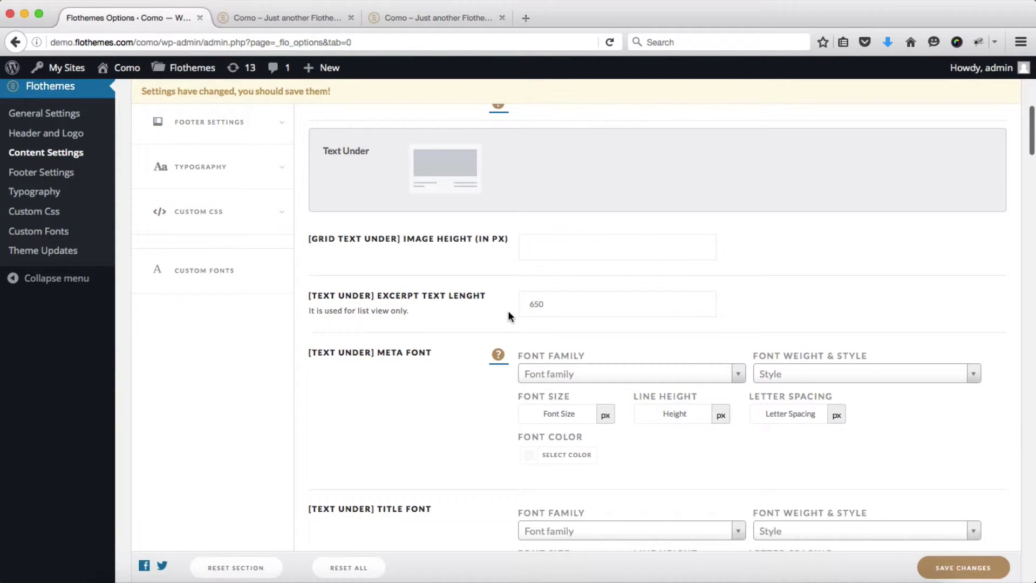
scroll(508, 312, "down", 1)
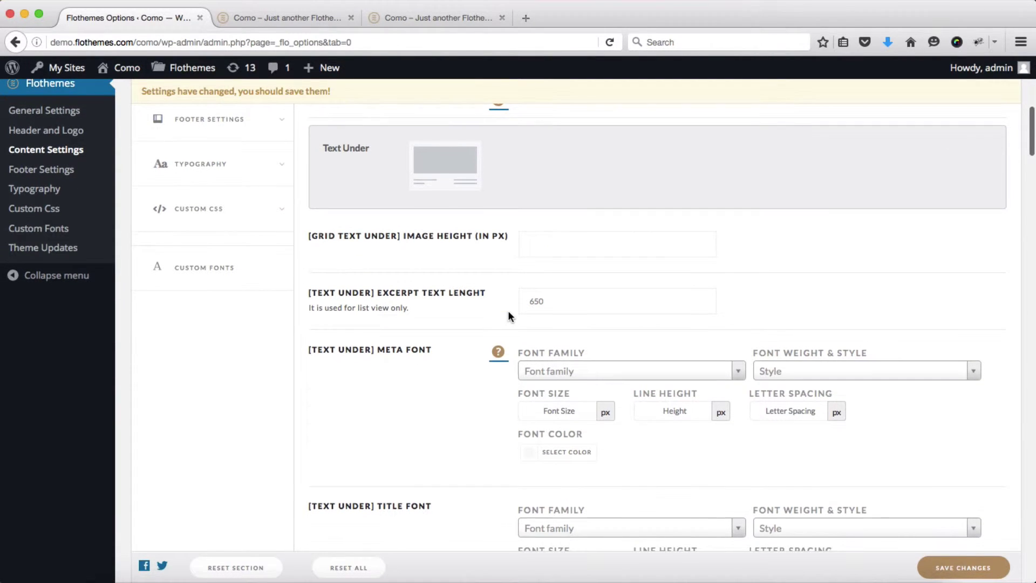
scroll(508, 314, "down", 4)
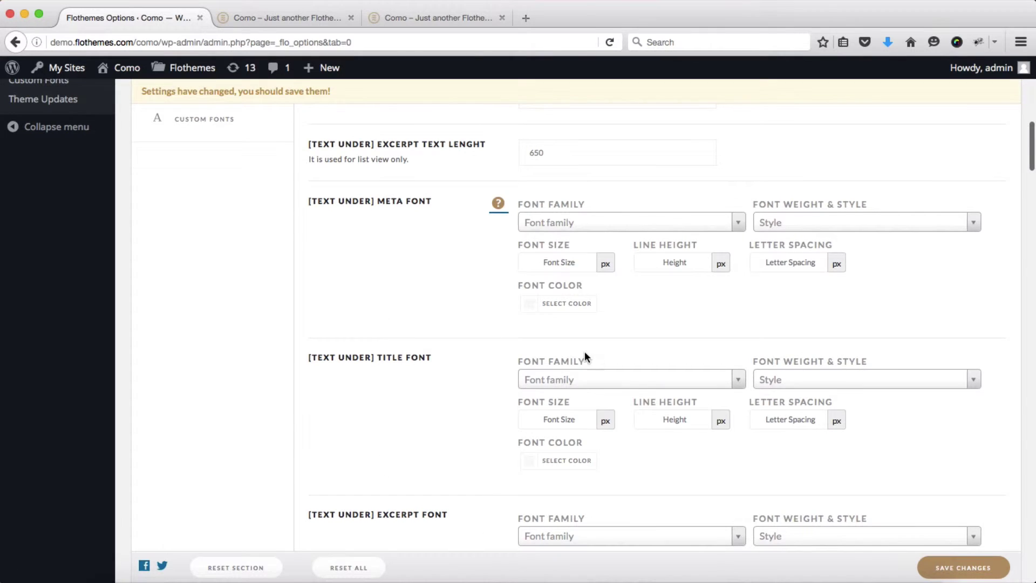
Go through the blog, galleries and pages content settings, including page comments and the 404 content.
scroll(584, 356, "up", 8)
scroll(584, 354, "up", 3)
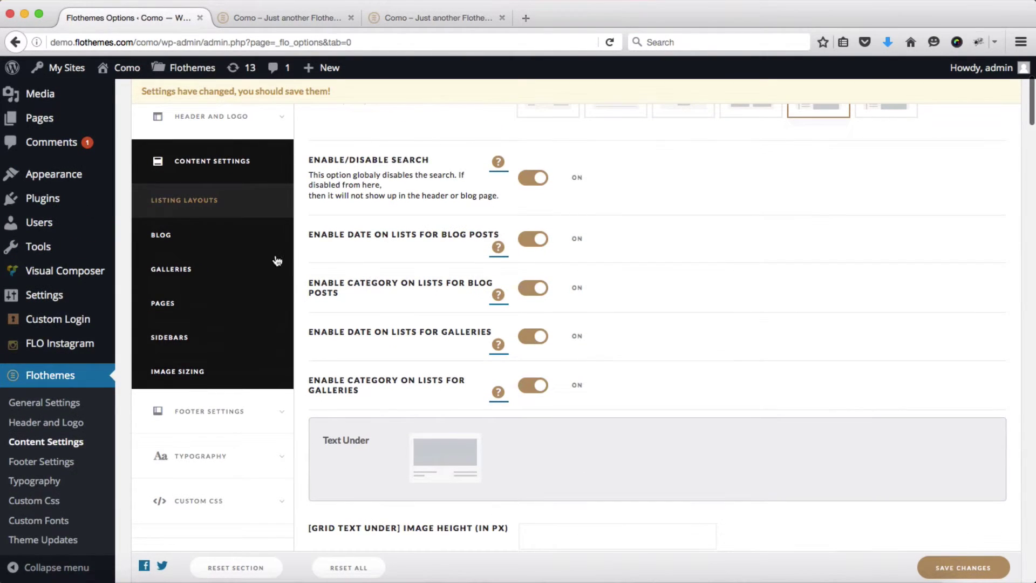
left_click(163, 241)
left_click(170, 269)
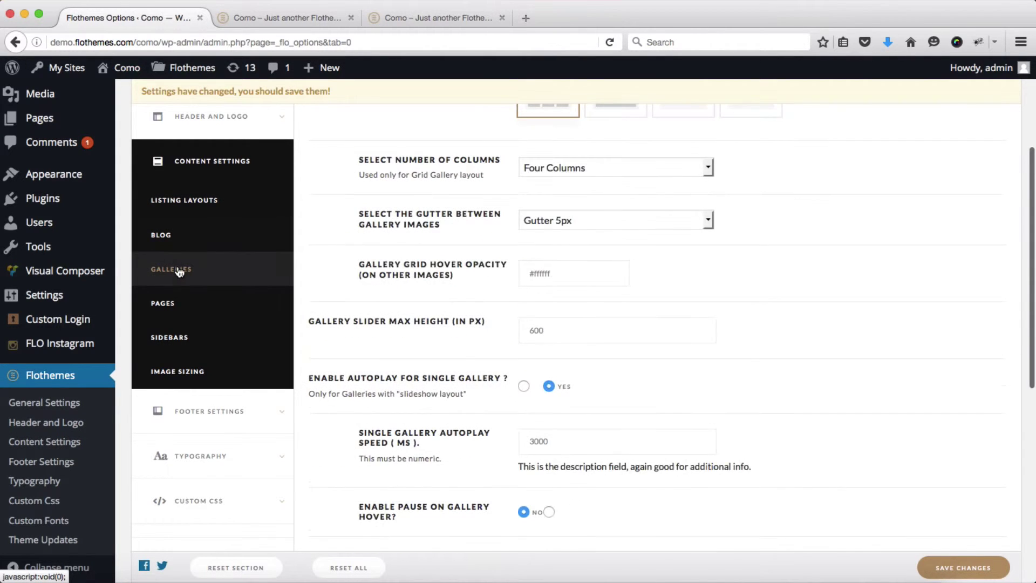
left_click(161, 306)
scroll(403, 265, "up", 3)
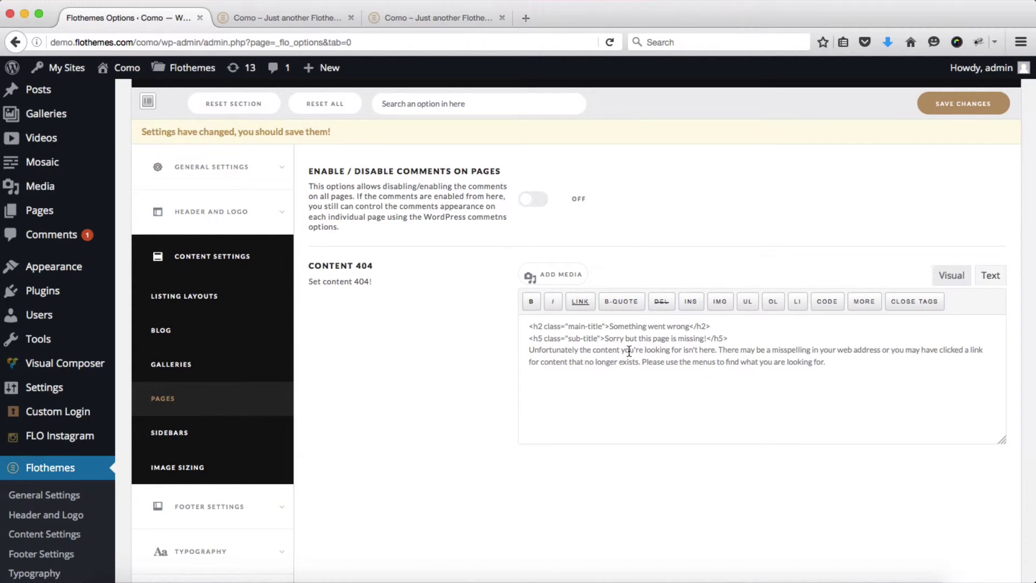
Review the sidebar width, default page and post layouts, and the options for adding sidebars.
left_click(183, 437)
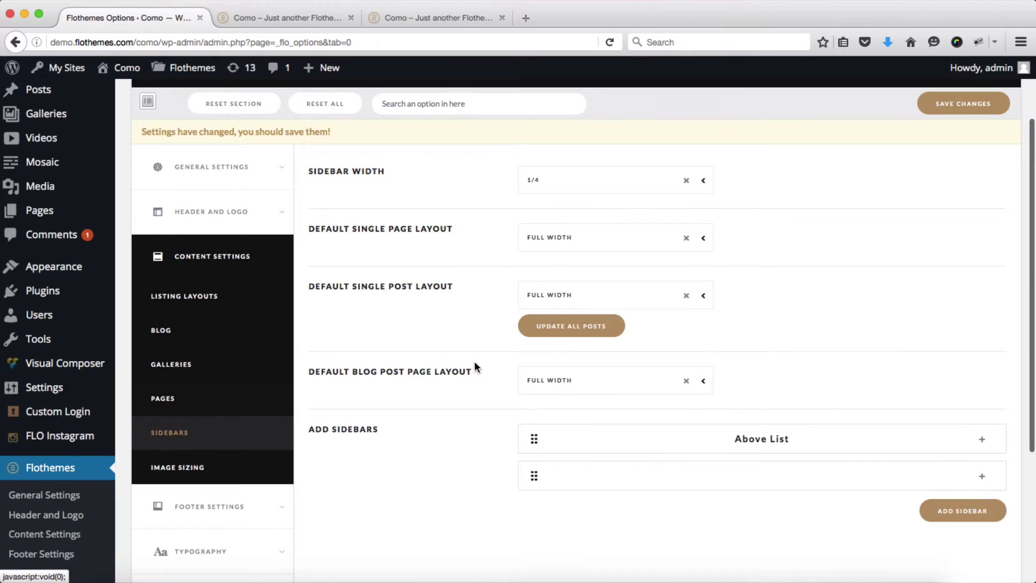
scroll(474, 364, "down", 1)
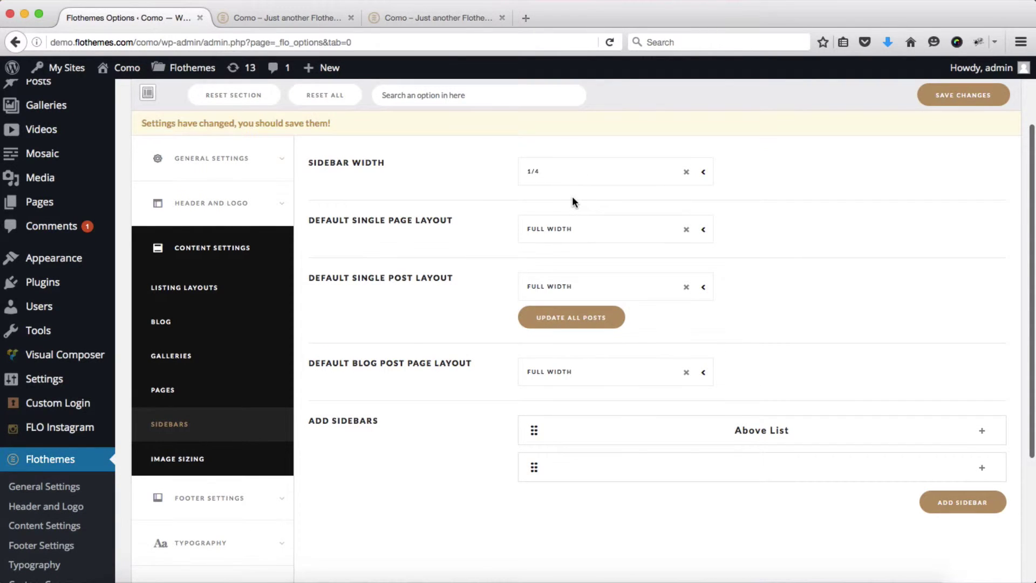
scroll(573, 199, "down", 4)
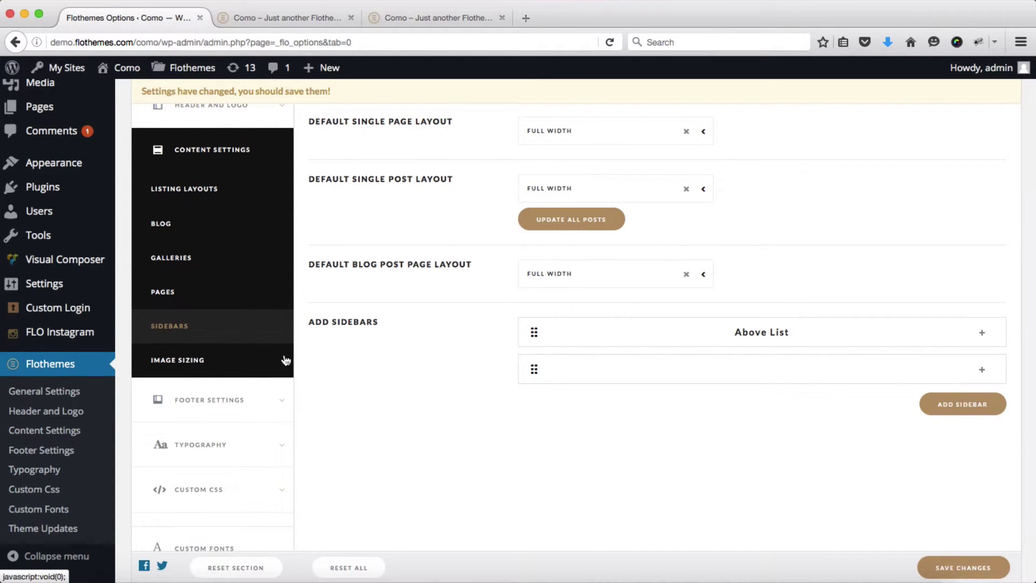
Review the image sizing settings for home, single post, card view and text under images, plus the crop option.
left_click(237, 364)
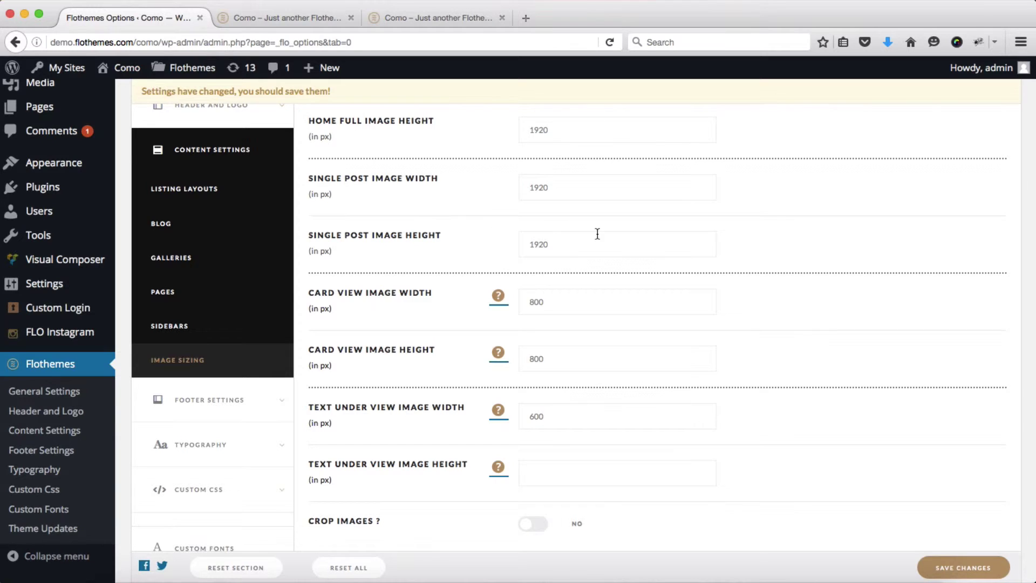
scroll(596, 232, "up", 2)
scroll(597, 234, "up", 1)
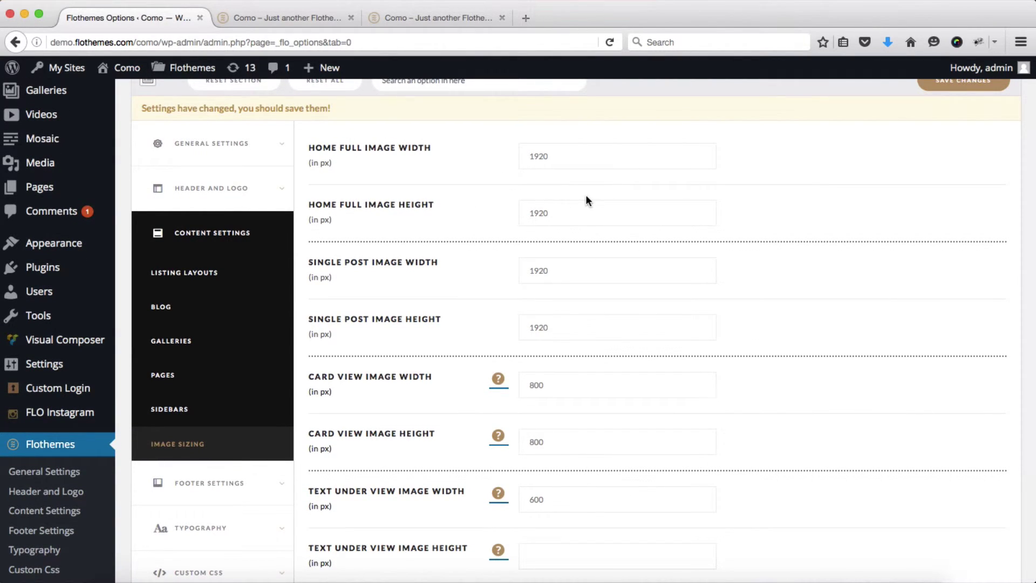
scroll(587, 200, "down", 5)
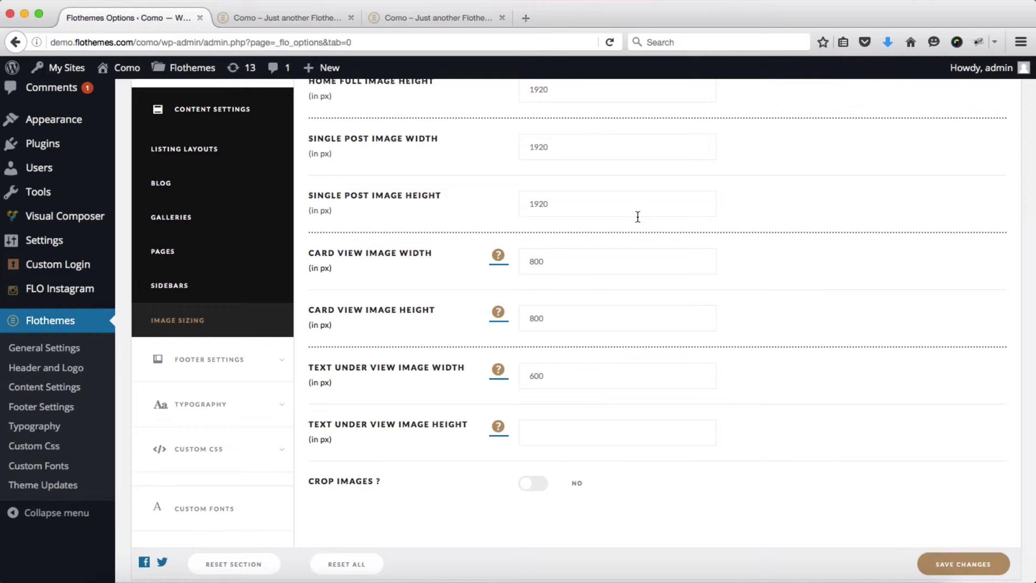
View the copyright text editor in the Footer Settings.
scroll(638, 216, "down", 2)
left_click(171, 323)
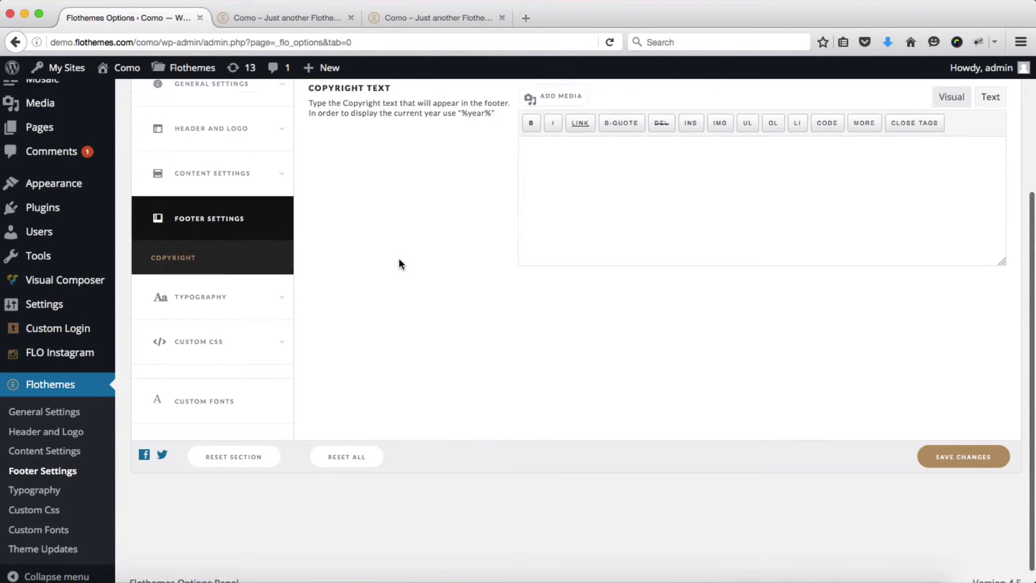
scroll(400, 263, "up", 3)
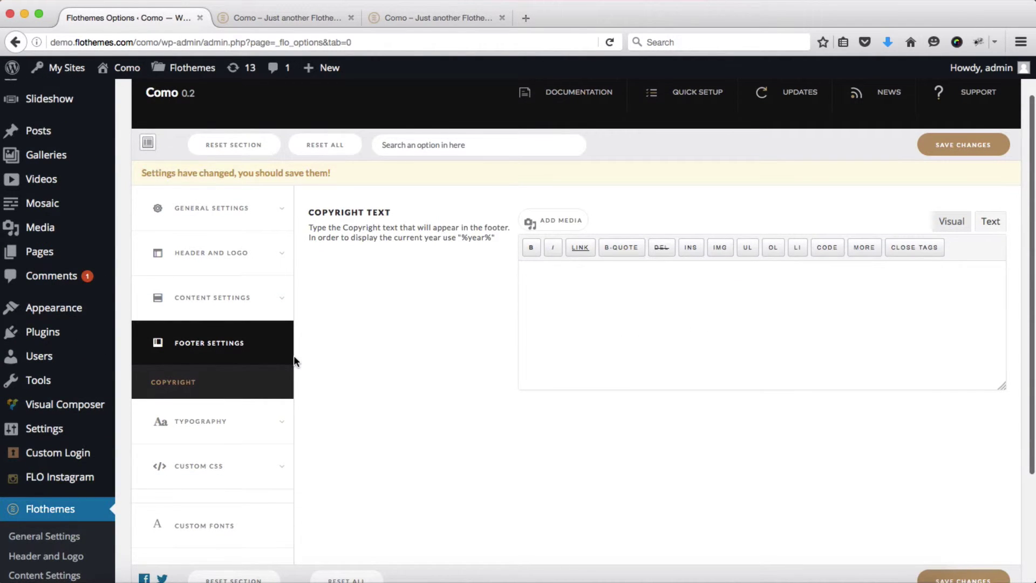
left_click(565, 322)
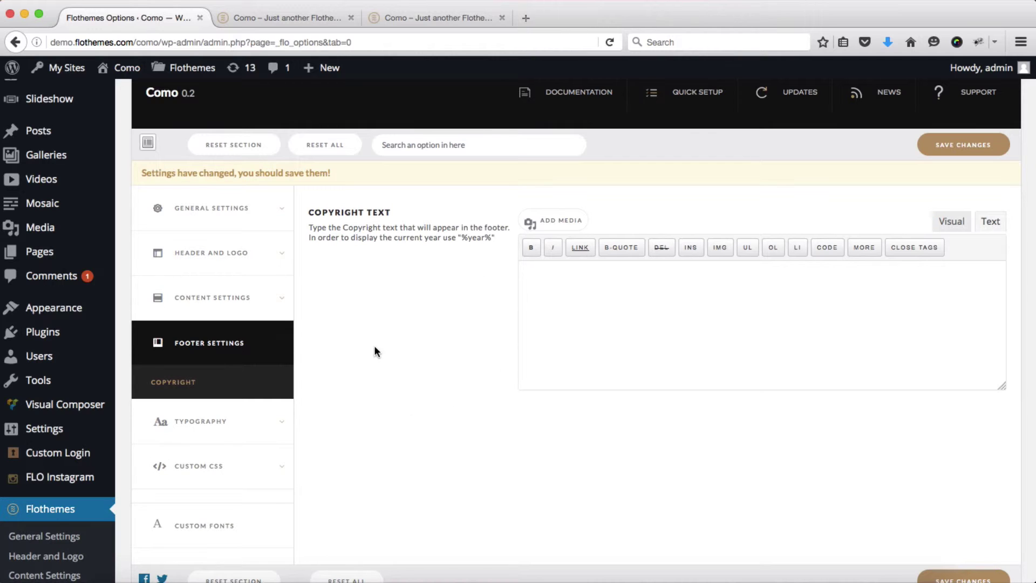
Review the base font options in the Typography settings and open the advanced fonts.
left_click(233, 426)
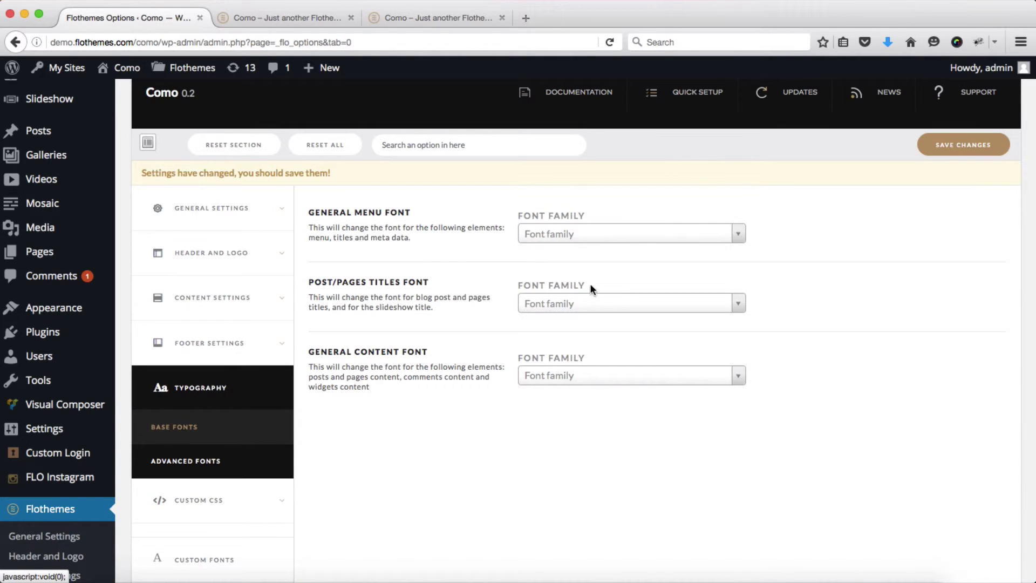
scroll(593, 283, "down", 2)
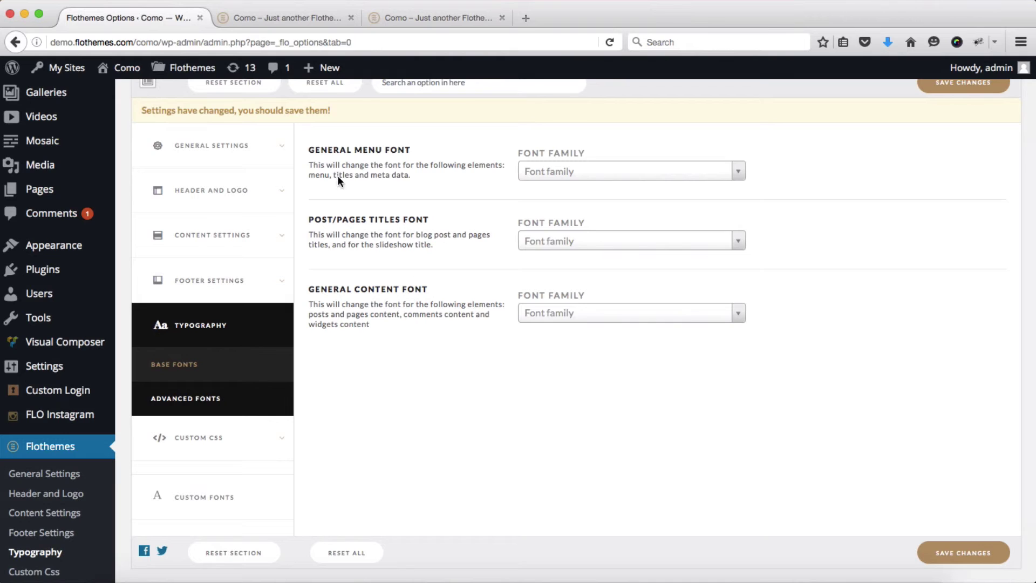
left_click(206, 401)
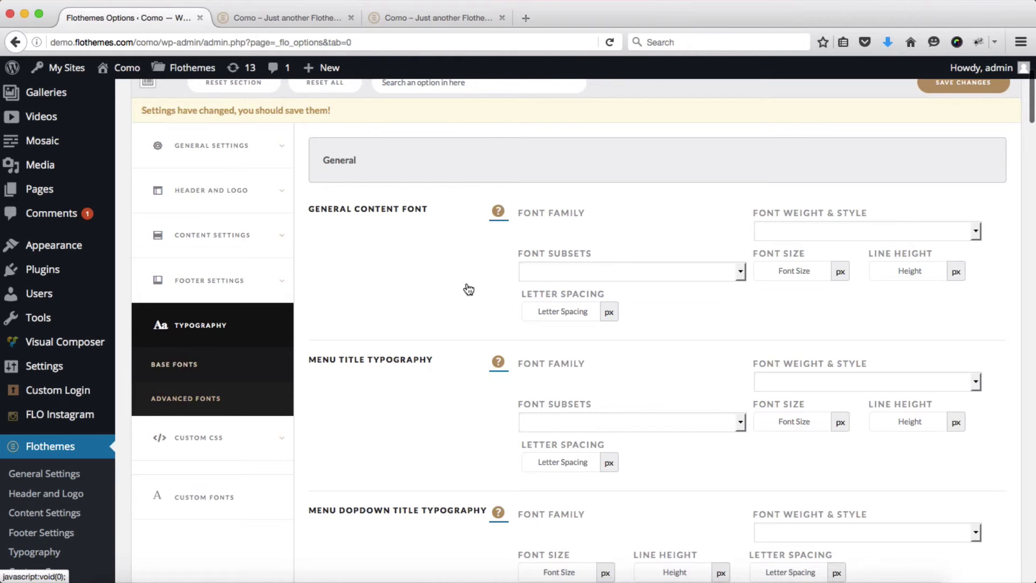
Review the advanced font options for menus, slideshow titles, page titles, inputs, and blog posts and galleries.
scroll(517, 280, "down", 8)
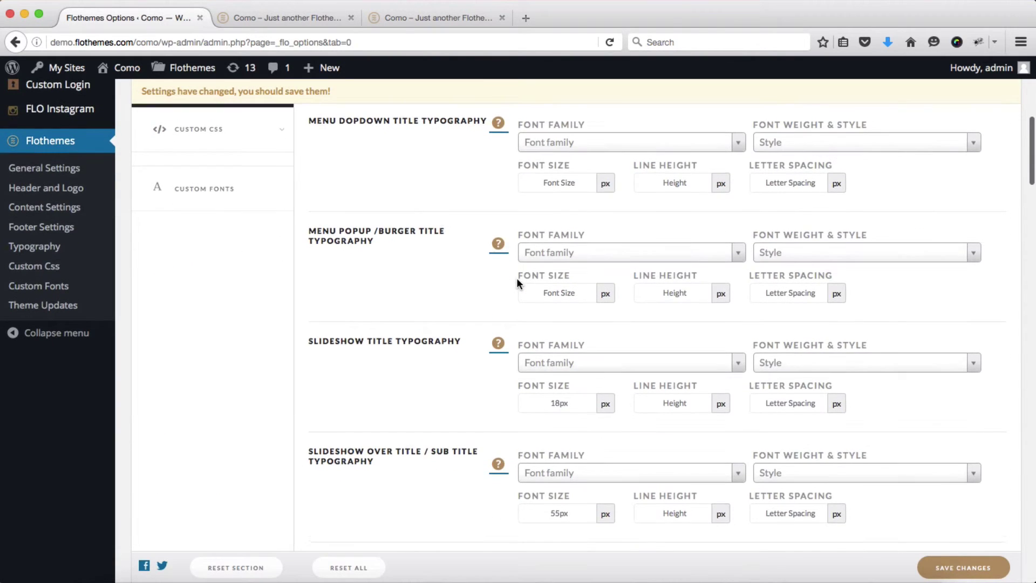
scroll(516, 280, "down", 12)
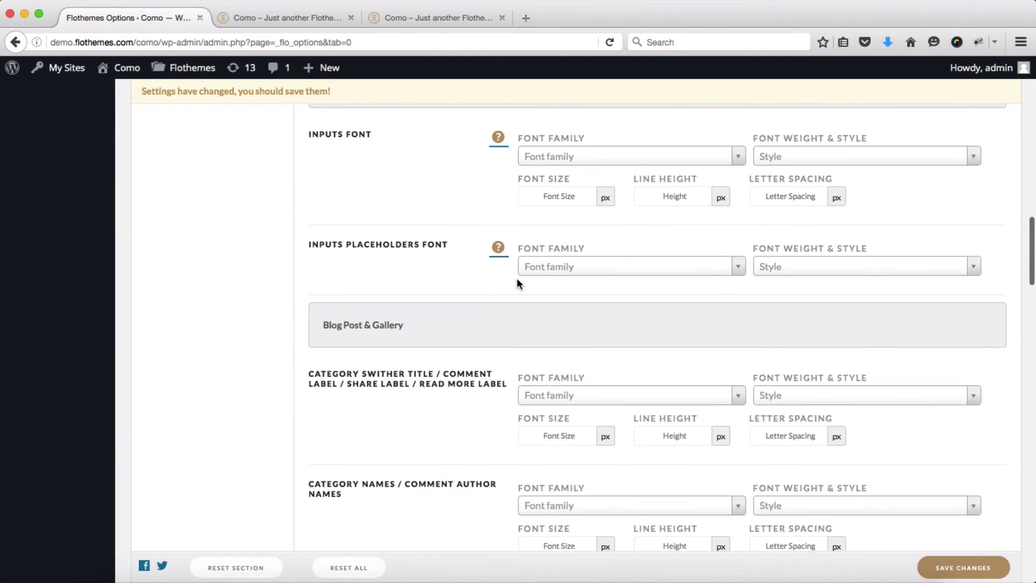
scroll(517, 281, "up", 7)
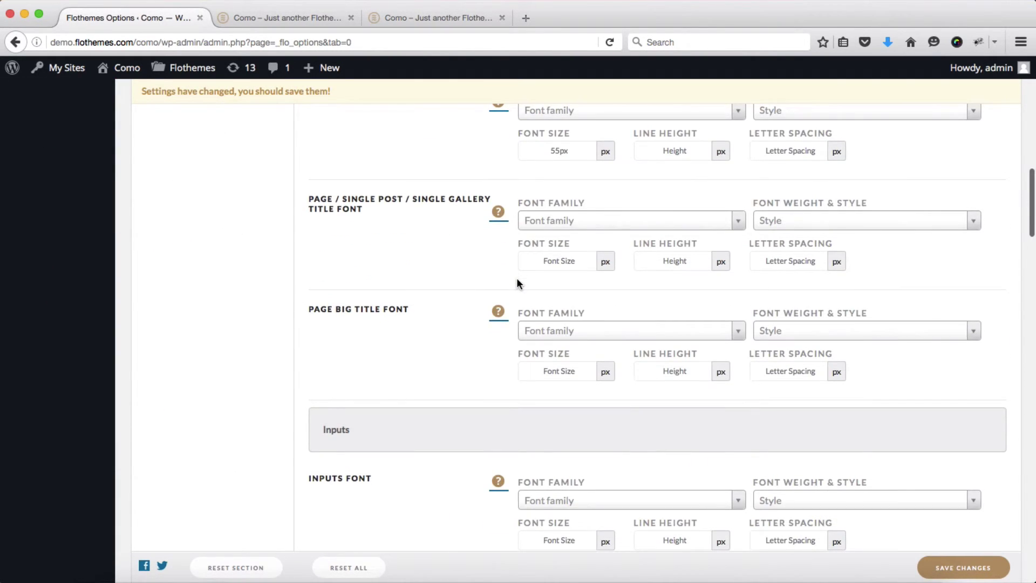
scroll(517, 280, "down", 8)
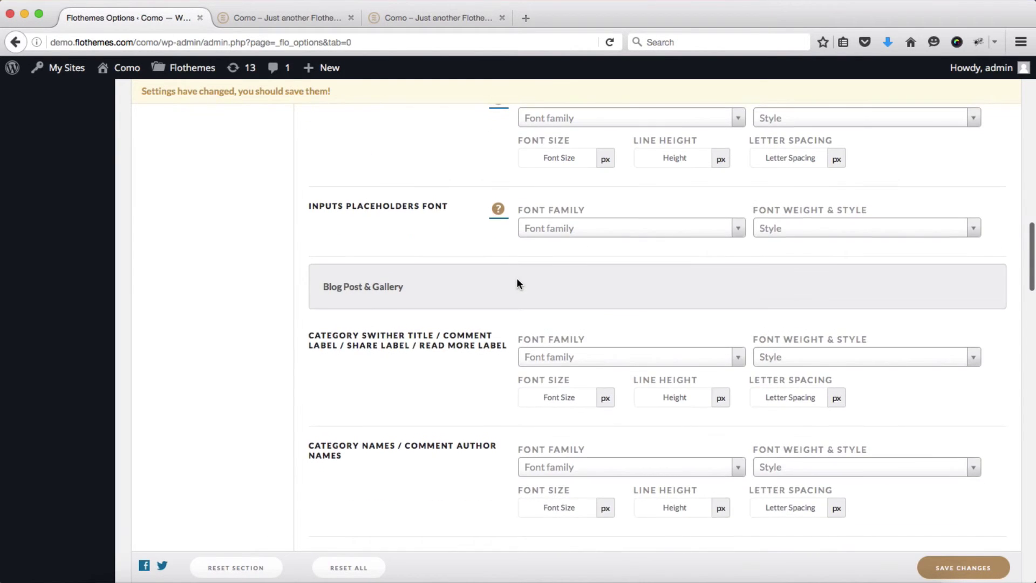
scroll(516, 278, "down", 7)
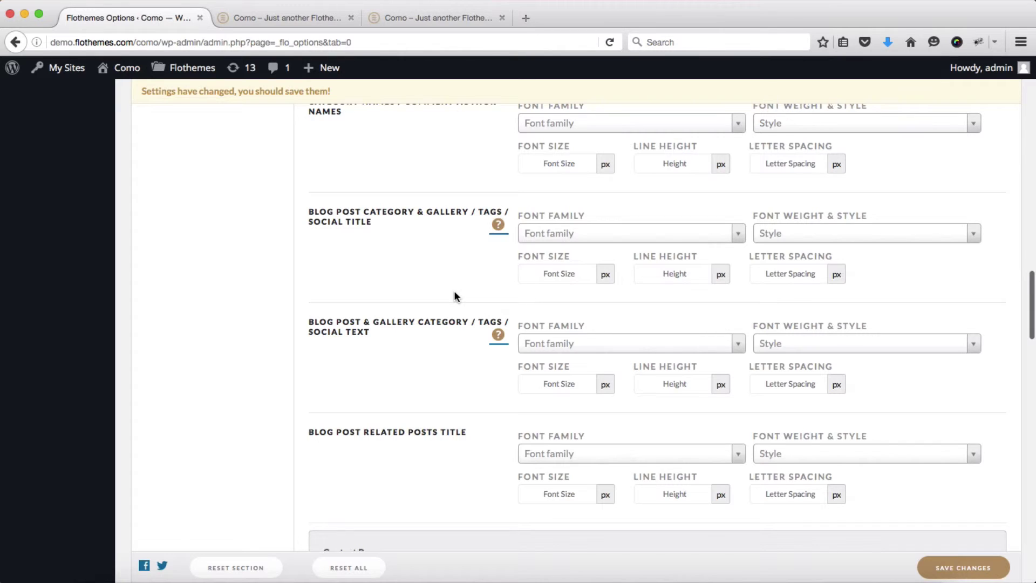
Review the advanced font options for contact text, H1 to H6 headings, widgets and footer, and return to the general fonts.
scroll(454, 296, "down", 9)
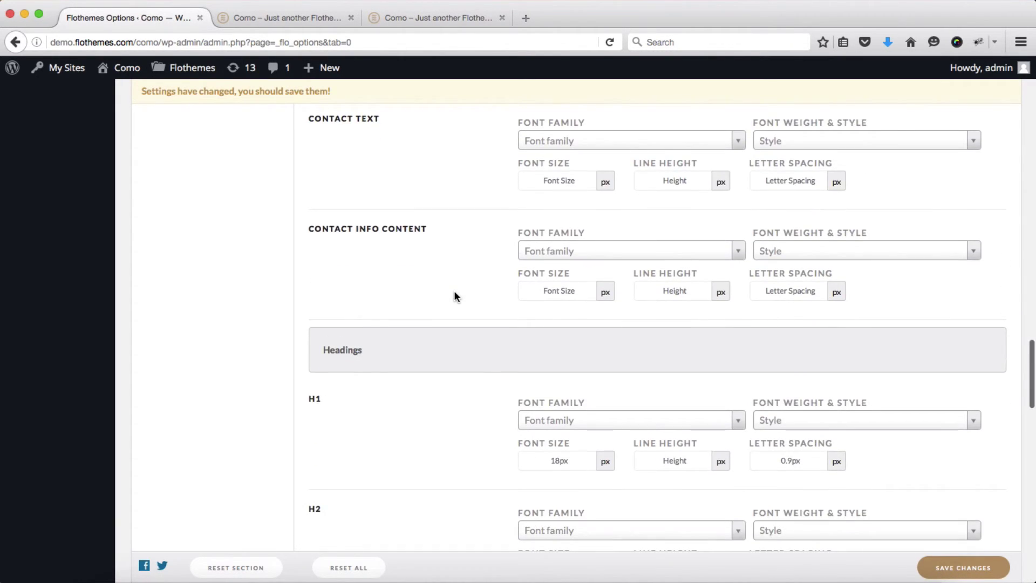
scroll(455, 291, "up", 2)
scroll(413, 261, "down", 4)
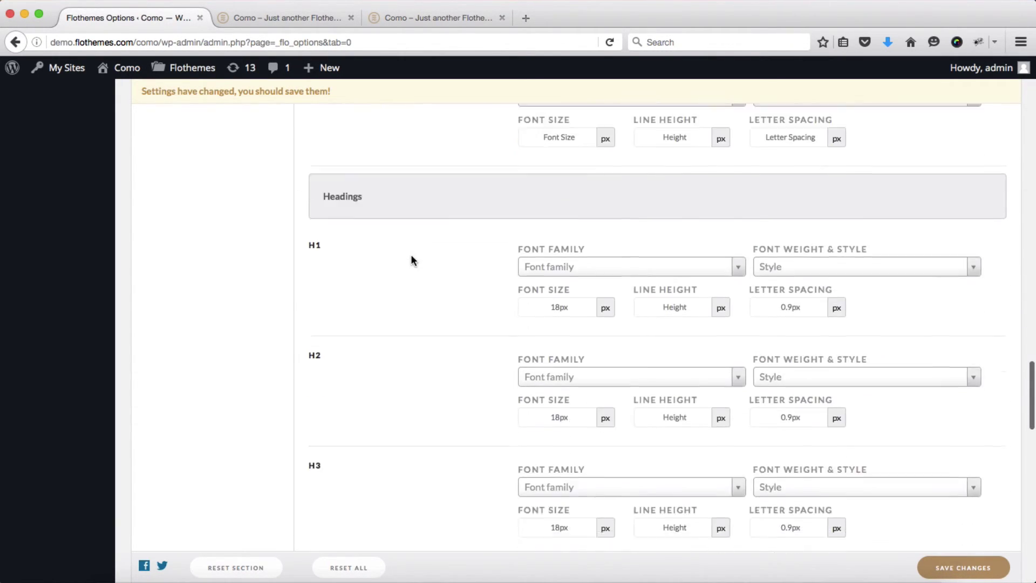
scroll(411, 261, "down", 12)
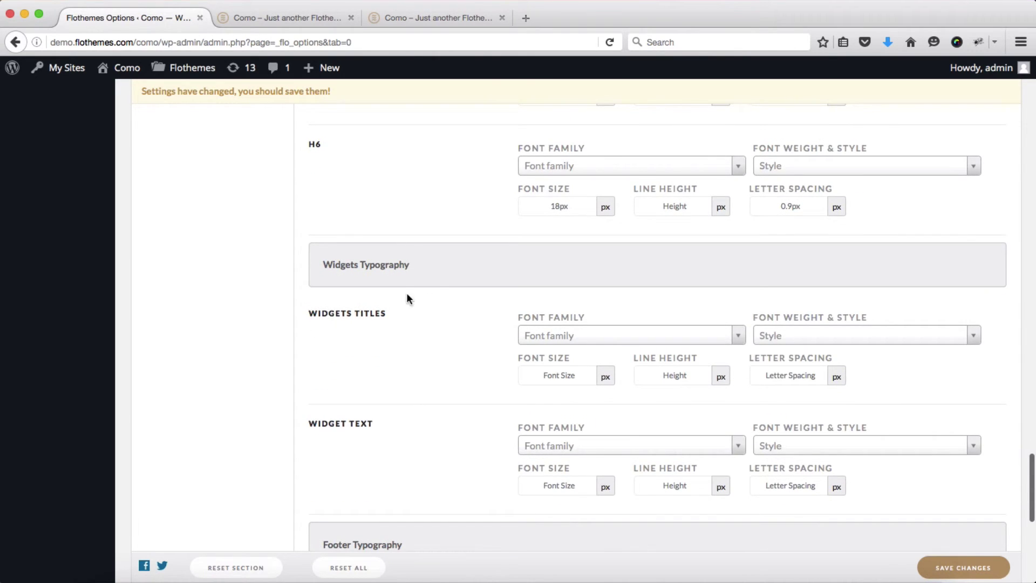
scroll(438, 295, "down", 10)
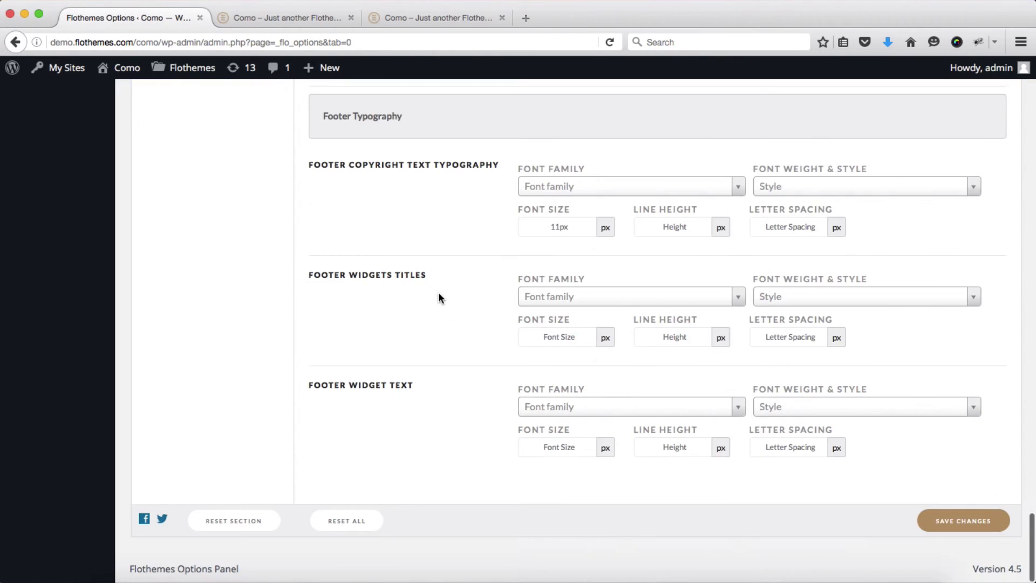
scroll(438, 294, "up", 20)
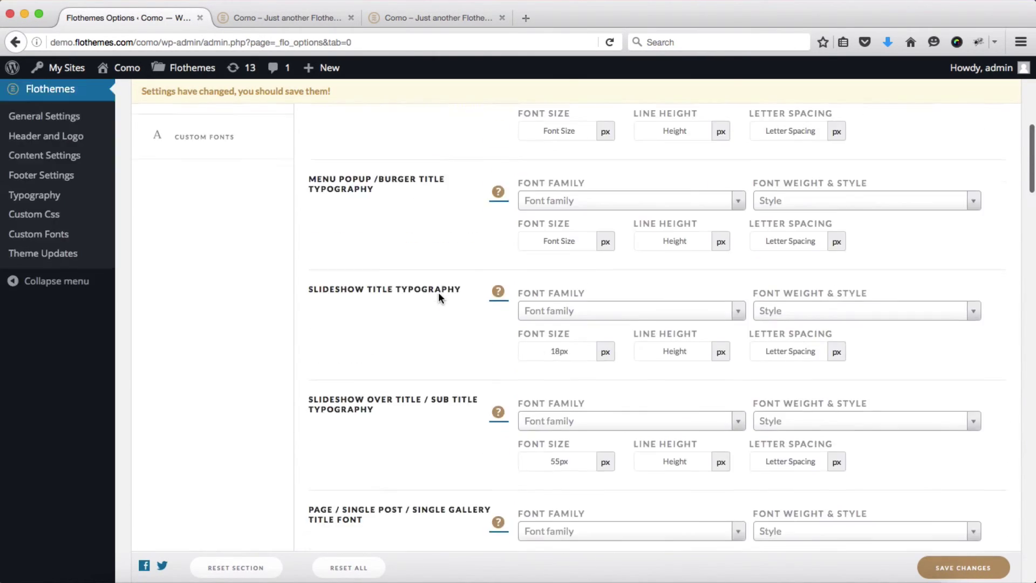
scroll(438, 292, "down", 1)
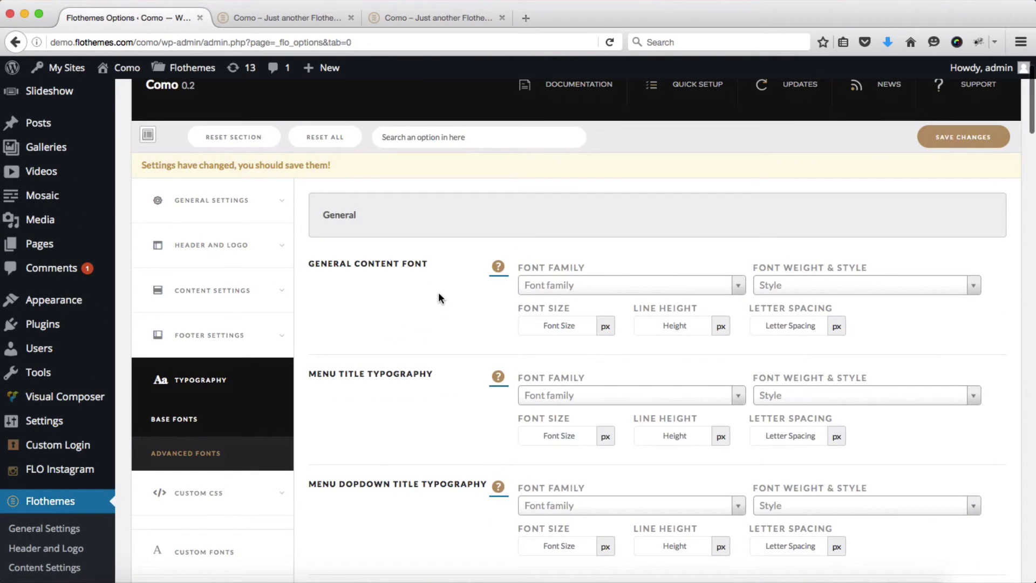
Open the Custom CSS snippets and view the CSS code editor.
scroll(438, 292, "down", 5)
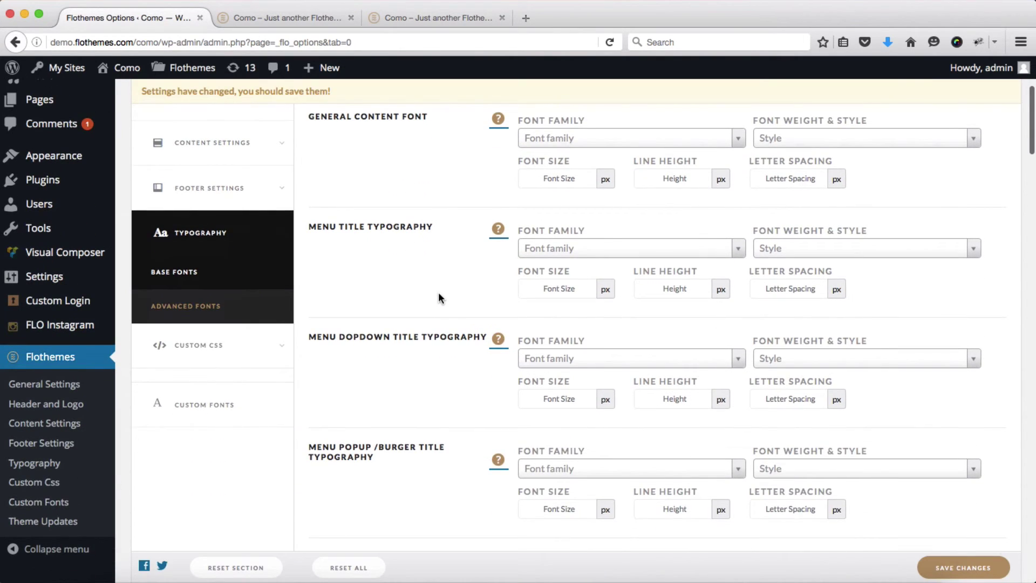
left_click(180, 348)
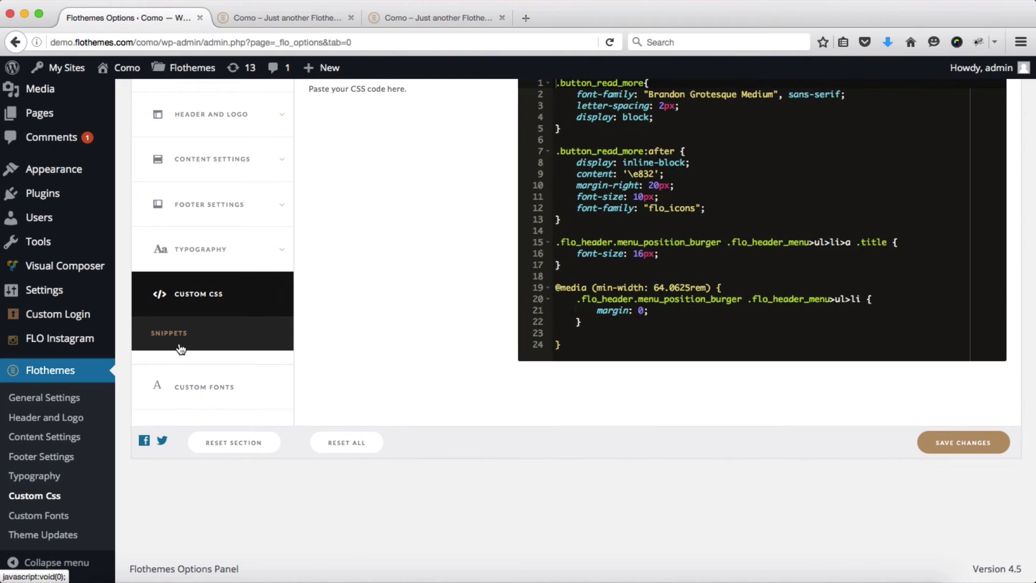
scroll(400, 379, "up", 4)
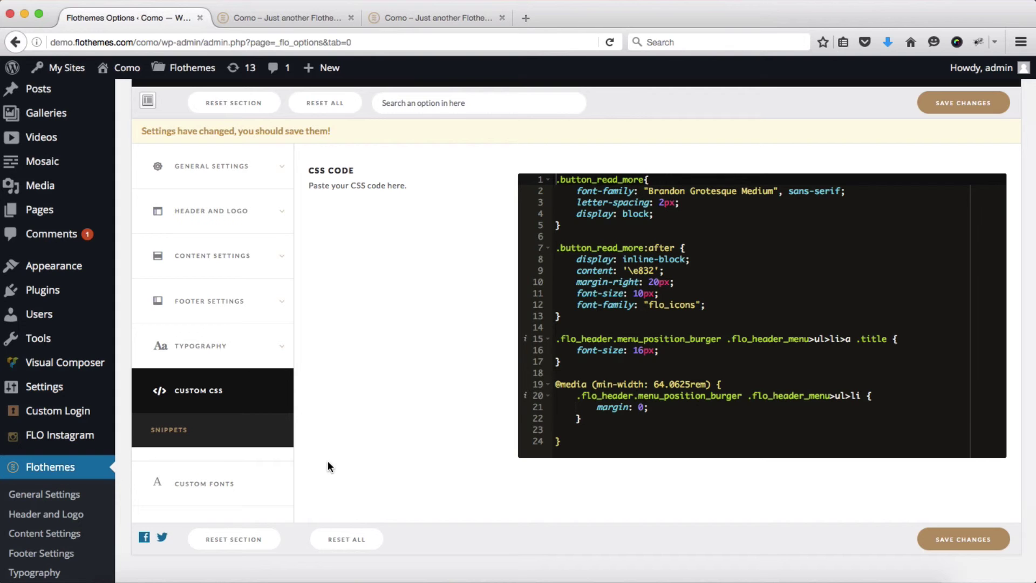
Open the Custom Fonts section, view the upload window for adding a font, and close it without choosing a file.
scroll(354, 426, "down", 1)
left_click(216, 459)
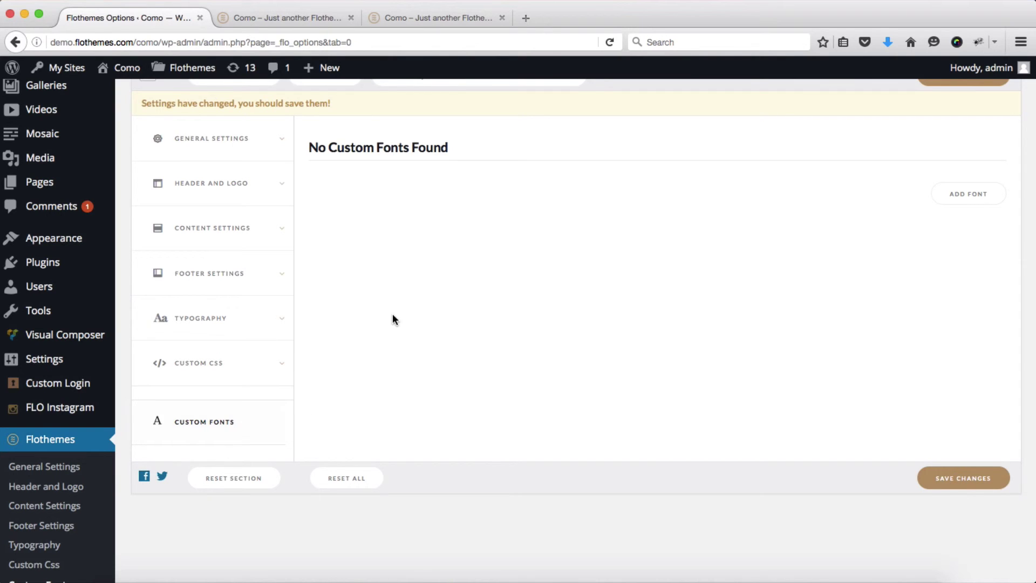
left_click(981, 200)
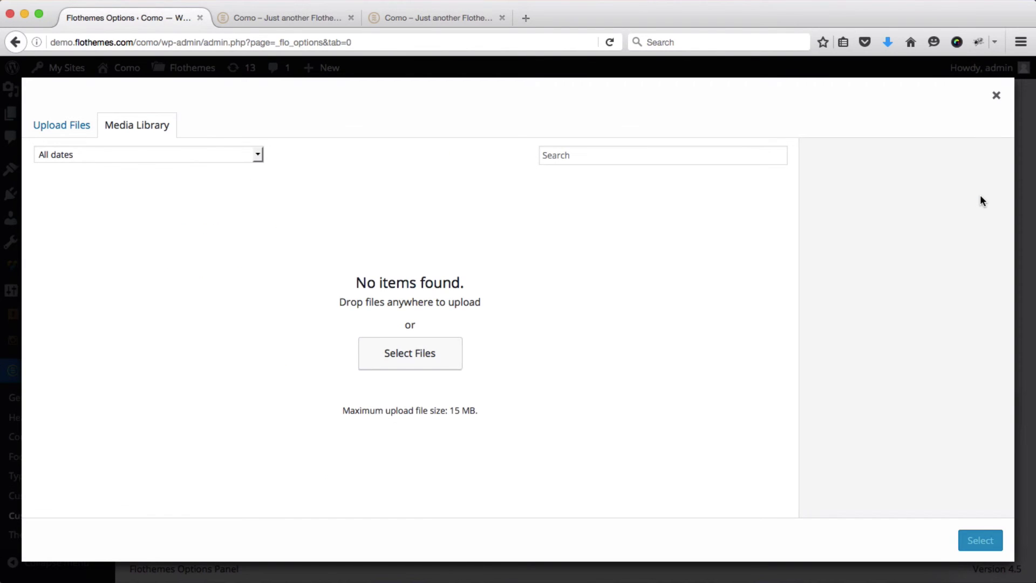
key("Escape")
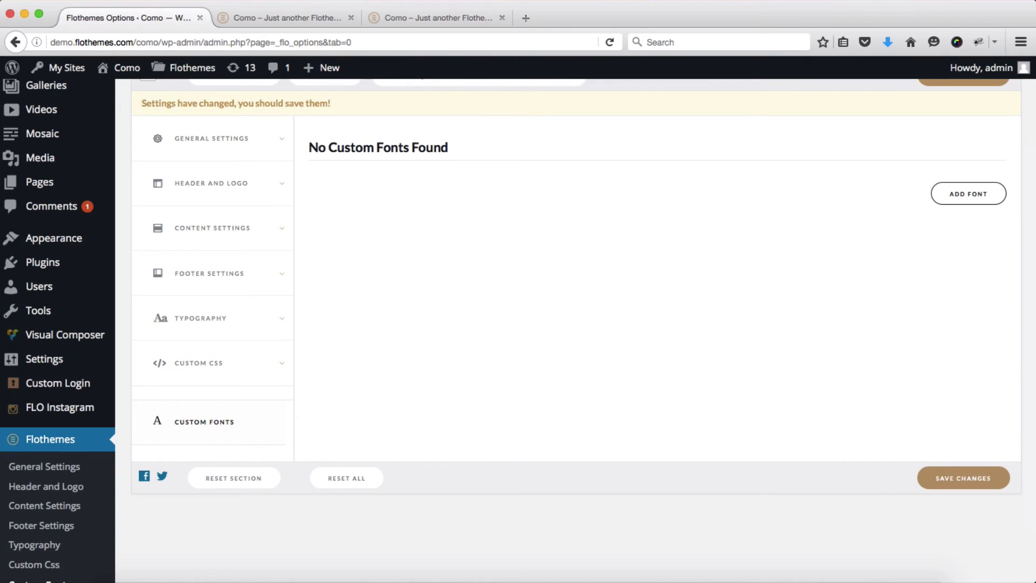
Examine the controls for resetting a section, resetting all options and saving changes.
scroll(493, 548, "up", 3)
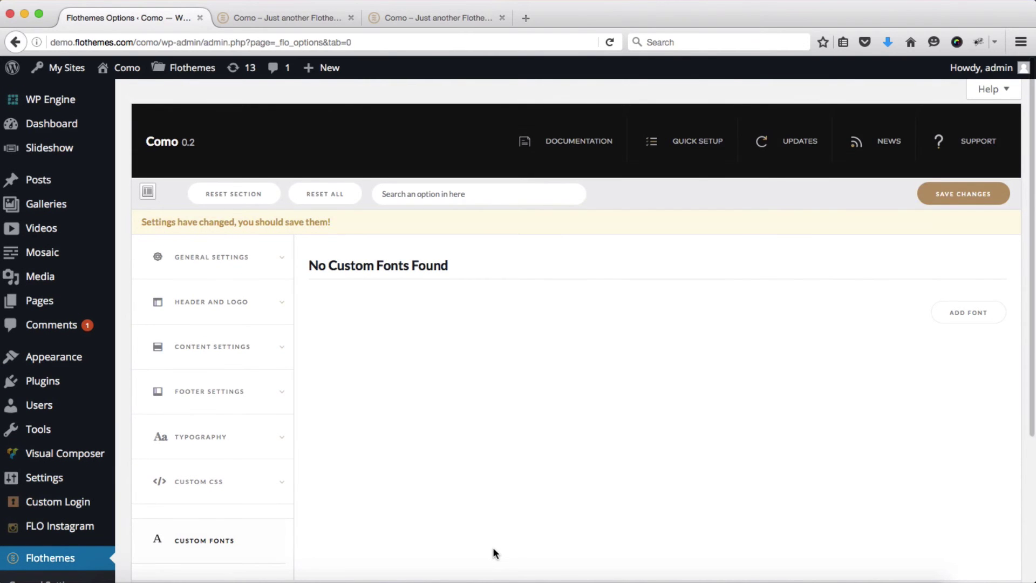
scroll(458, 435, "down", 3)
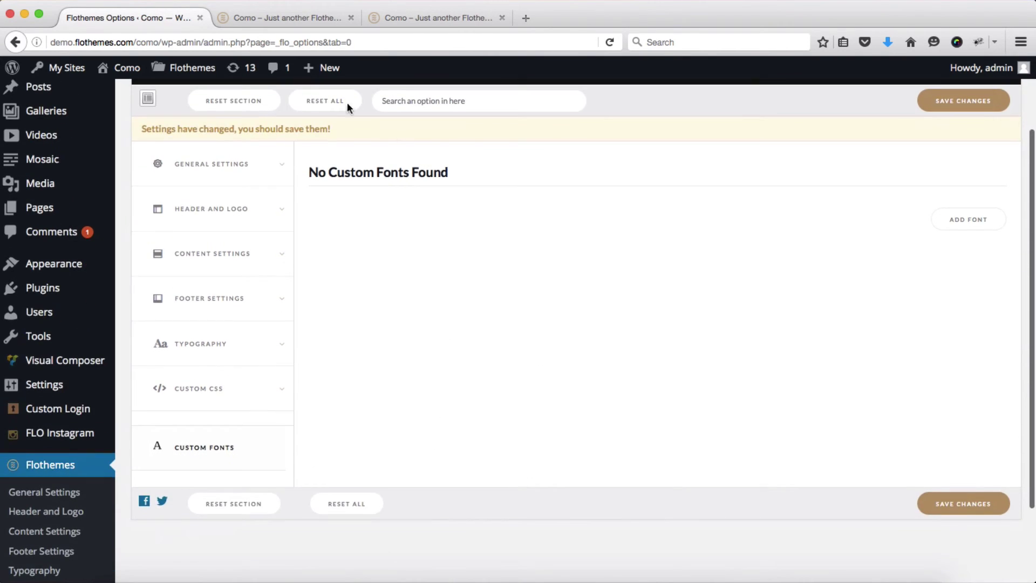
scroll(287, 200, "up", 3)
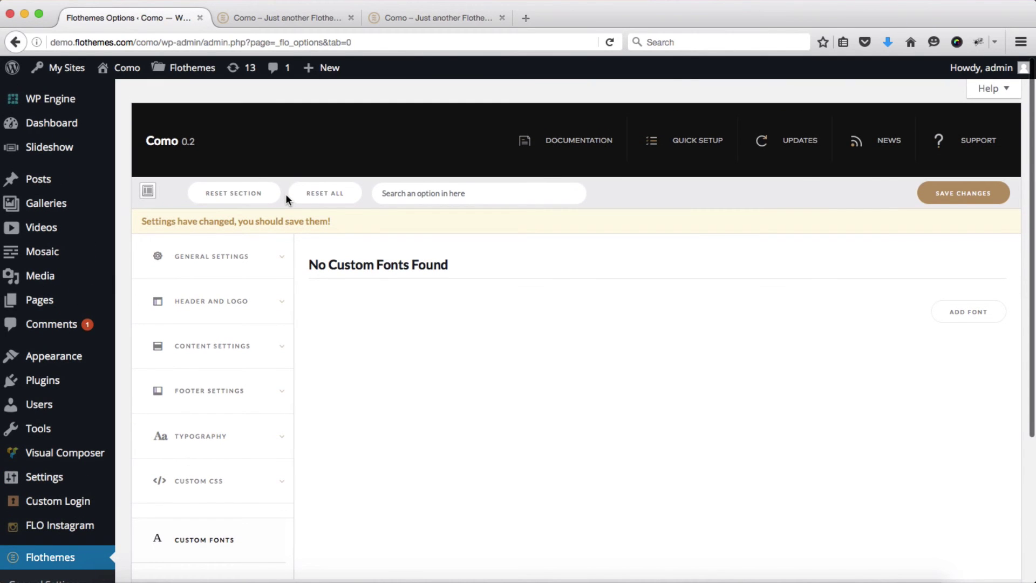